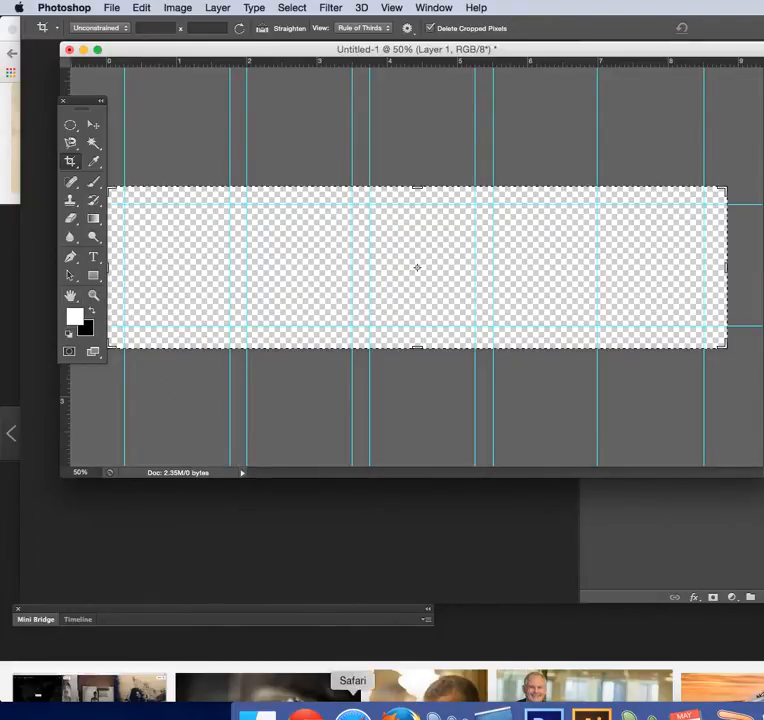
- Switch to Chrome and copy the seesaw picture with the red handle from the playground photography image results
{"action": "left_click", "coordinate": [306, 712]}
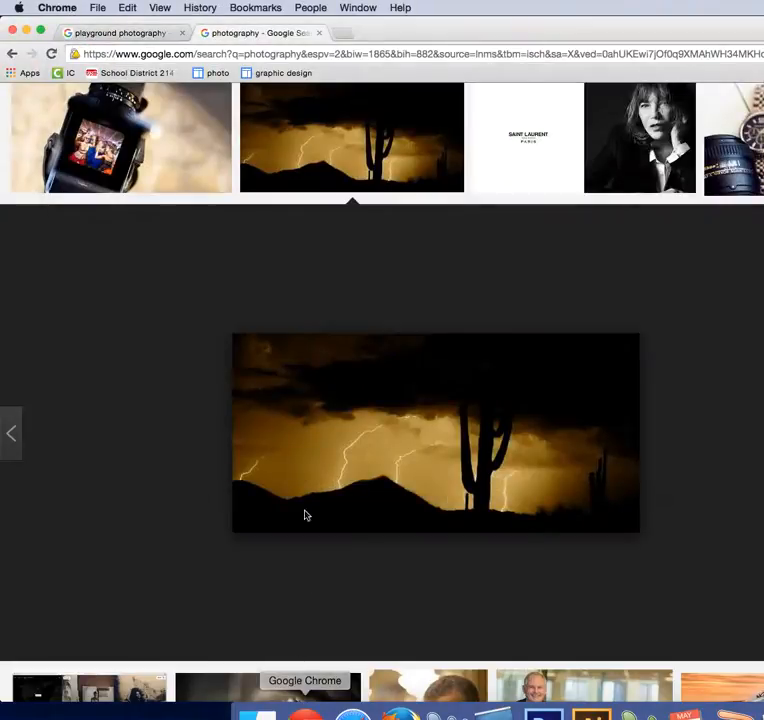
{"action": "left_click", "coordinate": [140, 31]}
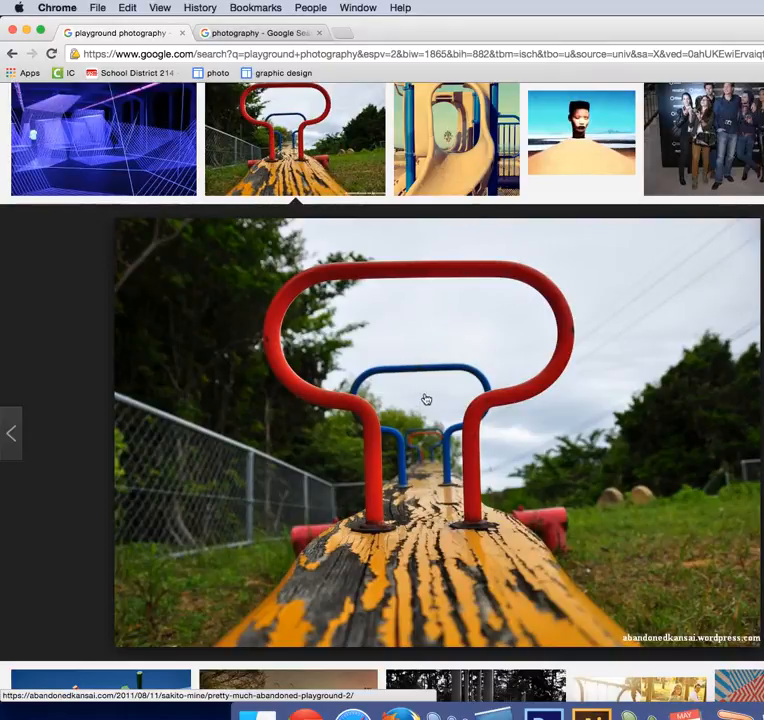
{"action": "right_click", "coordinate": [438, 364]}
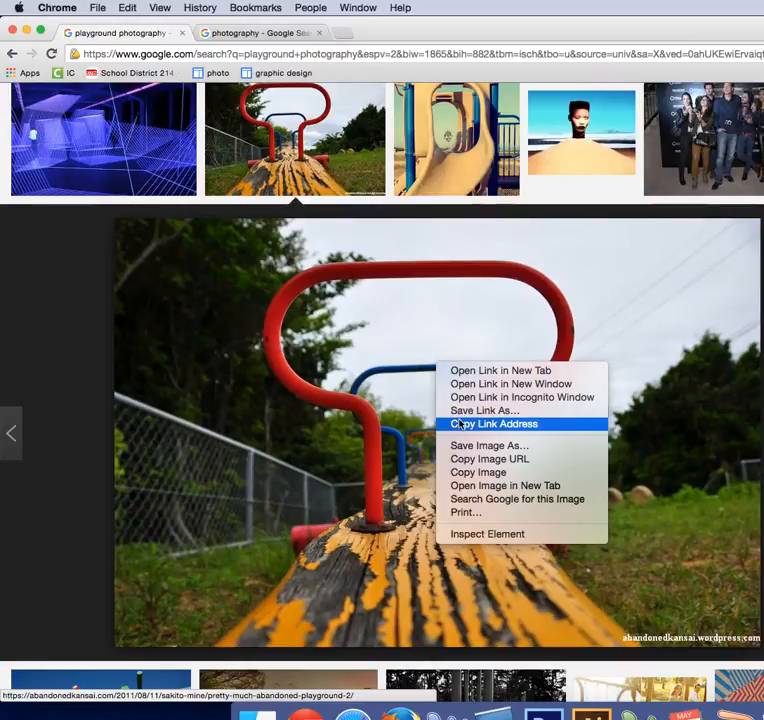
{"action": "left_click", "coordinate": [462, 473]}
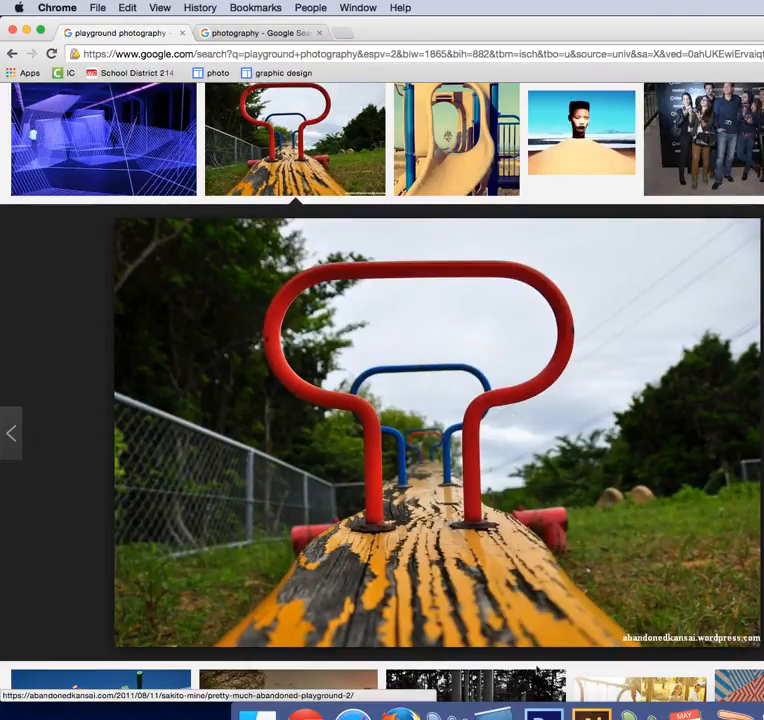
- Switch to Photoshop and paste the copied seesaw picture into the banner document
{"action": "left_click", "coordinate": [543, 712]}
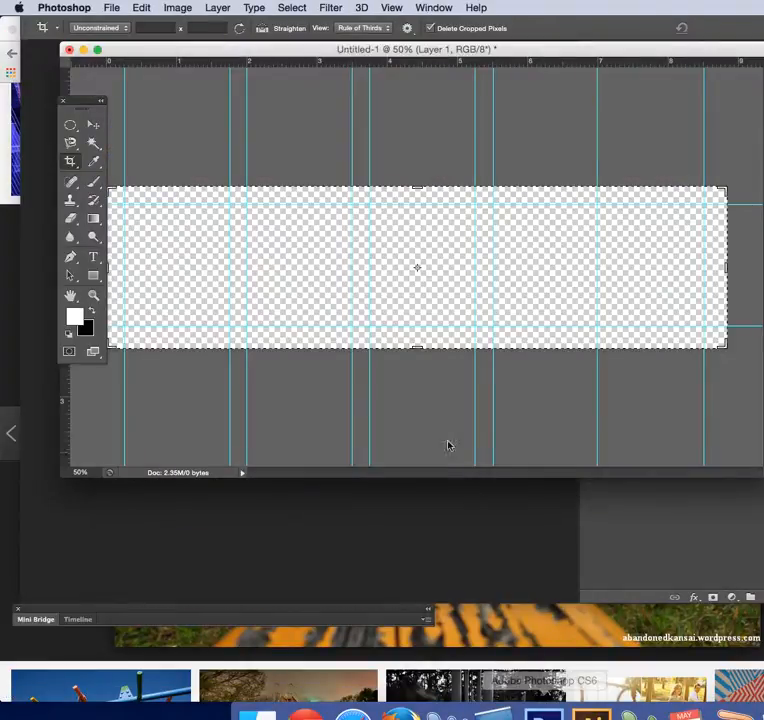
{"action": "left_click", "coordinate": [142, 7]}
{"action": "left_click", "coordinate": [170, 145]}
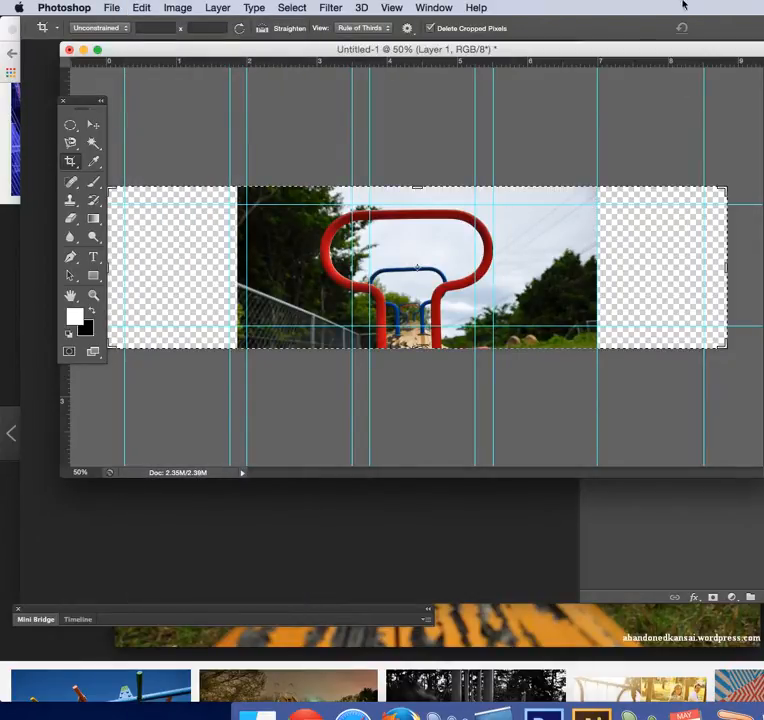
- Detach the Layers panel and rearrange it with the document window so both are within reach
{"action": "left_click", "coordinate": [434, 7]}
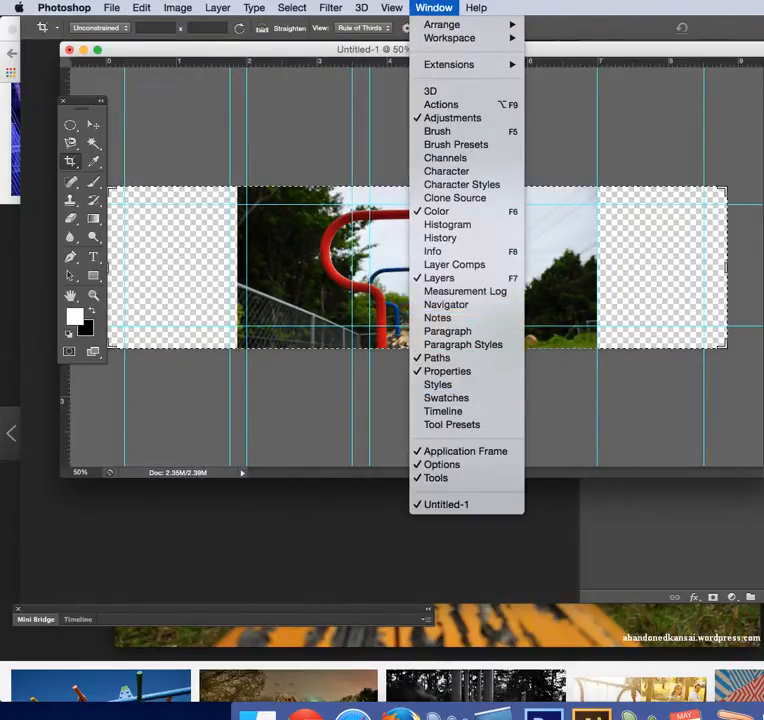
{"action": "left_click", "coordinate": [651, 394]}
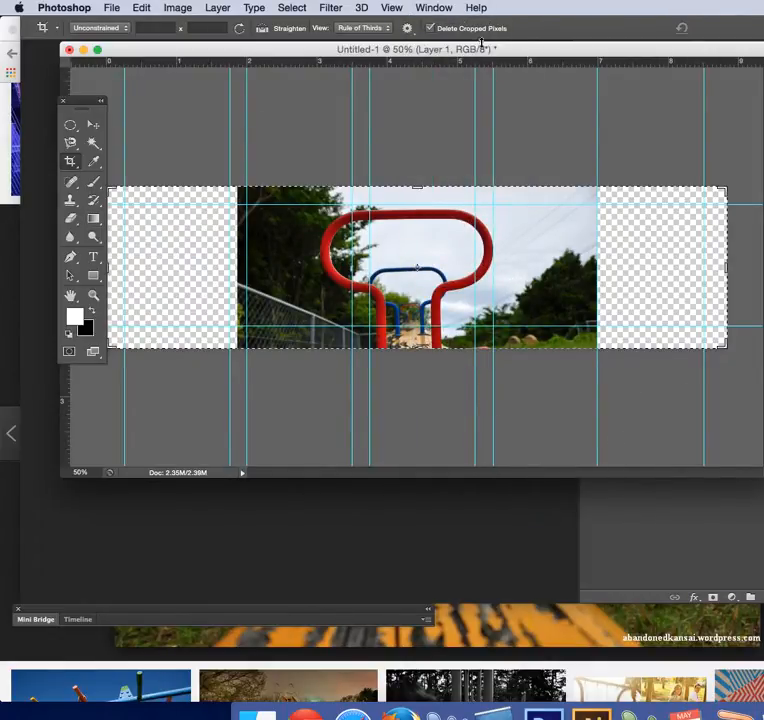
{"action": "left_click_drag", "start_coordinate": [478, 61], "coordinate": [440, 204]}
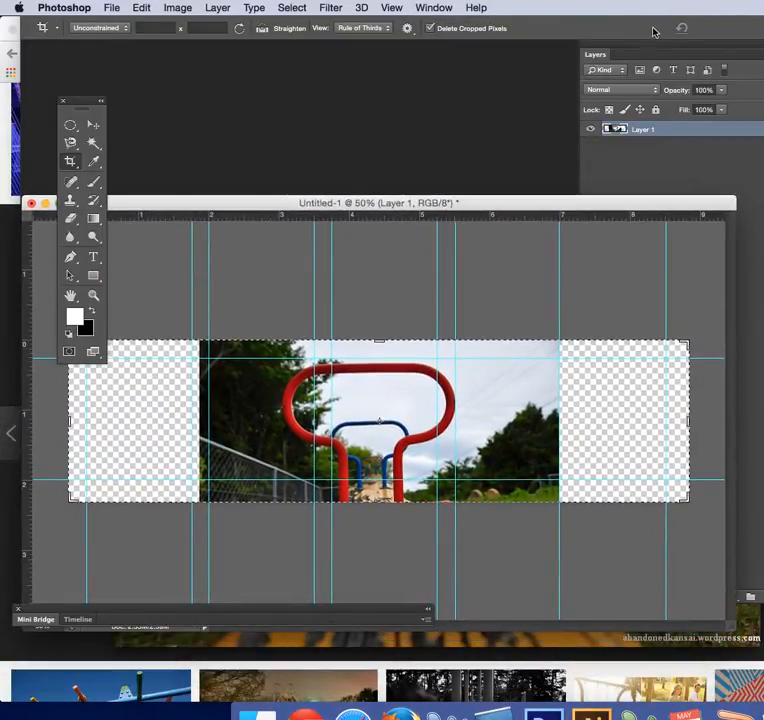
{"action": "left_click_drag", "start_coordinate": [652, 48], "coordinate": [708, 203]}
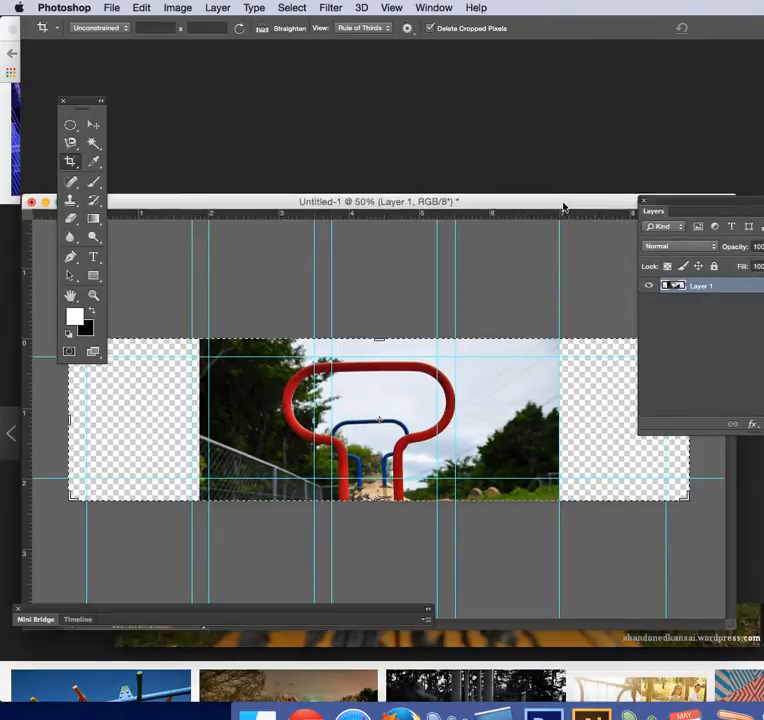
{"action": "left_click_drag", "start_coordinate": [564, 206], "coordinate": [634, 36]}
{"action": "left_click_drag", "start_coordinate": [693, 204], "coordinate": [603, 89]}
- Move the seesaw picture so the curved end of the red handle lies in the first guide frame
{"action": "left_click", "coordinate": [93, 124]}
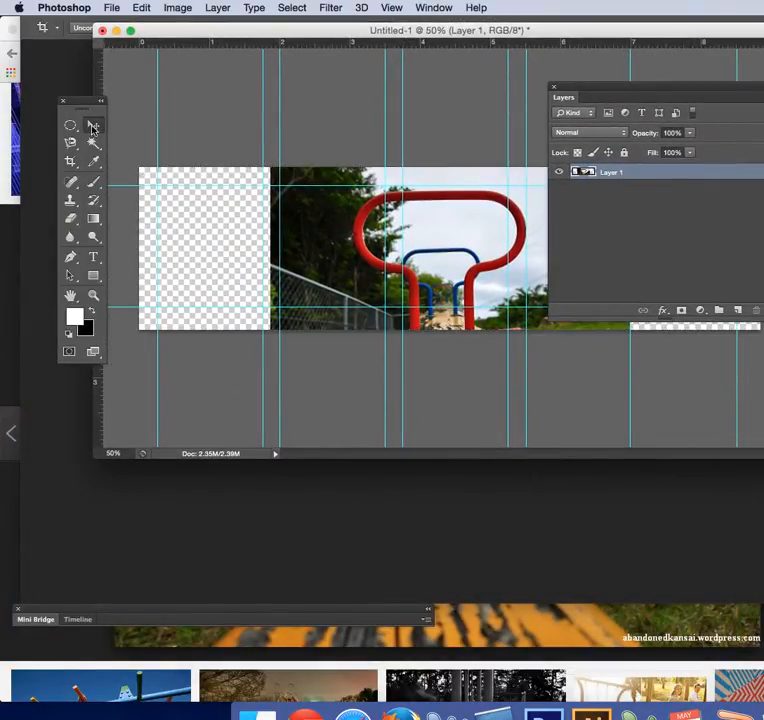
{"action": "left_click_drag", "start_coordinate": [312, 213], "coordinate": [133, 205]}
{"action": "left_click_drag", "start_coordinate": [223, 230], "coordinate": [145, 228]}
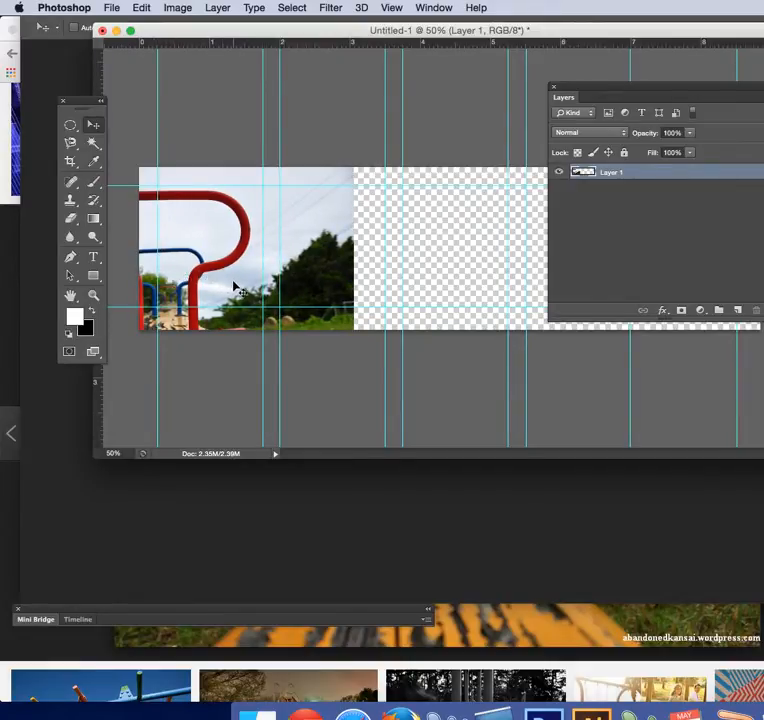
{"action": "left_click_drag", "start_coordinate": [240, 277], "coordinate": [253, 271]}
{"action": "mouse_move", "coordinate": [221, 232]}
{"action": "left_mouse_down"}
{"action": "mouse_move", "coordinate": [213, 229]}
{"action": "mouse_move", "coordinate": [251, 232]}
{"action": "mouse_move", "coordinate": [249, 223]}
{"action": "mouse_move", "coordinate": [212, 227]}
{"action": "left_mouse_up"}
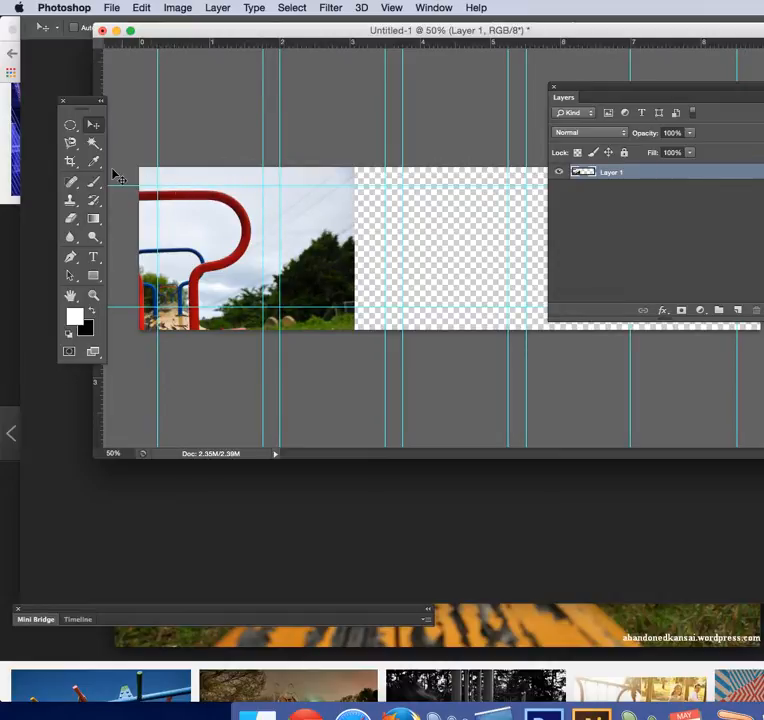
- Select the first guide frame from corner to corner with the Rectangular Marquee tool
{"action": "left_click_drag", "start_coordinate": [71, 143], "coordinate": [91, 151]}
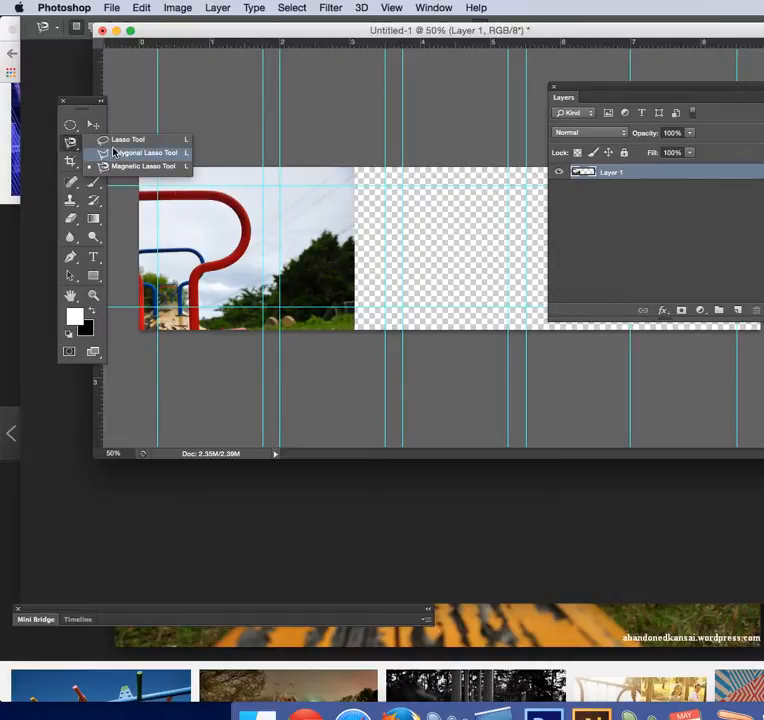
{"action": "left_click", "coordinate": [76, 151]}
{"action": "left_click", "coordinate": [75, 131]}
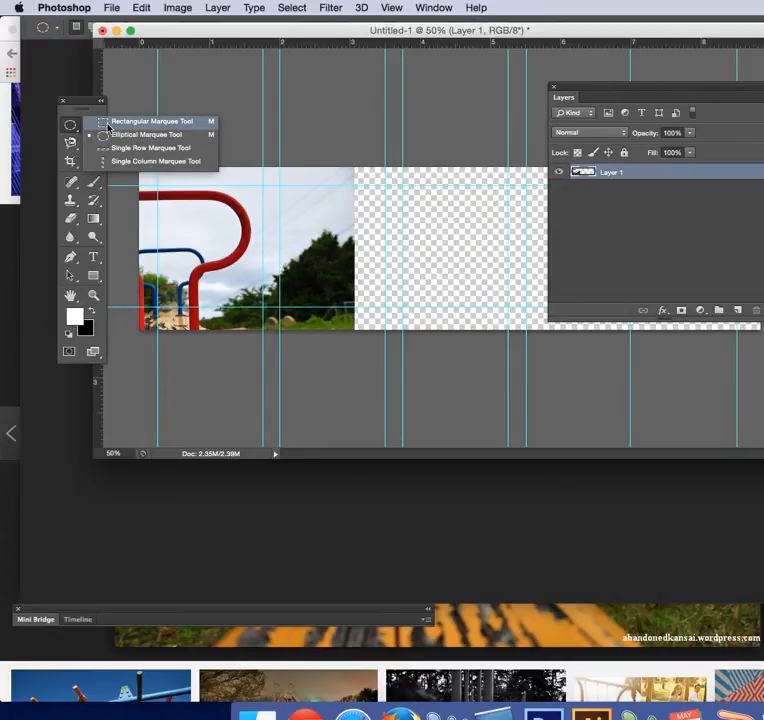
{"action": "left_click", "coordinate": [108, 124]}
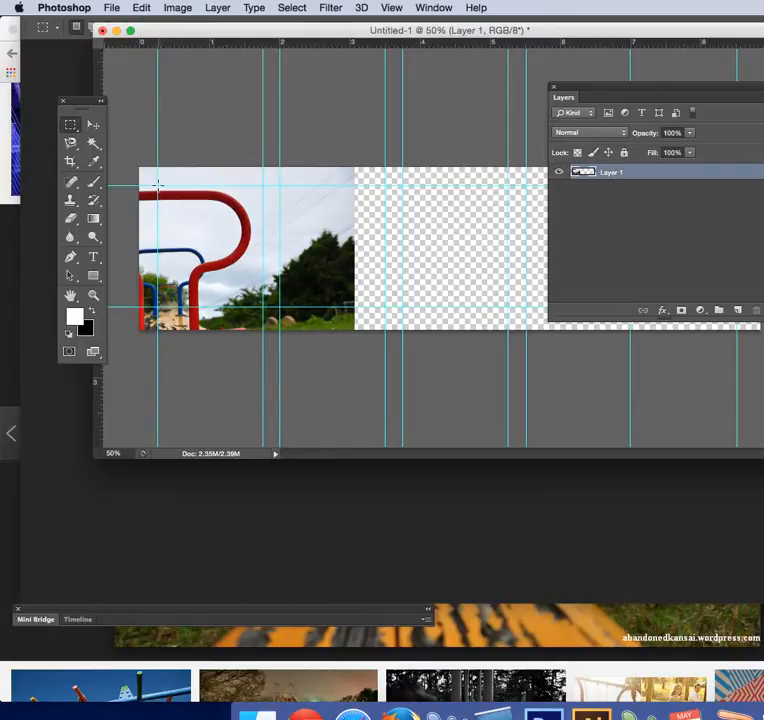
{"action": "key", "text": "super+equal"}
{"action": "key", "text": "super+equal"}
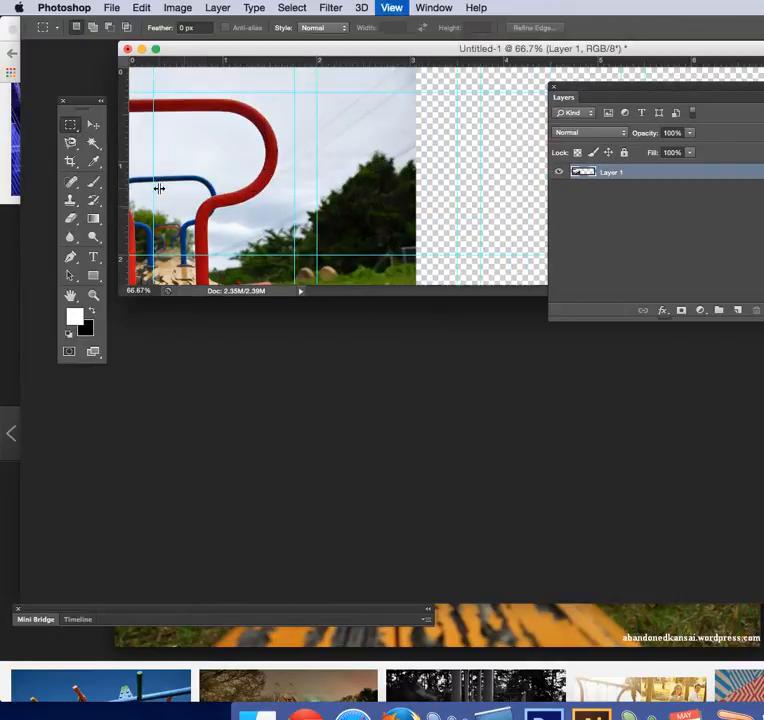
{"action": "left_click_drag", "start_coordinate": [161, 189], "coordinate": [389, 290]}
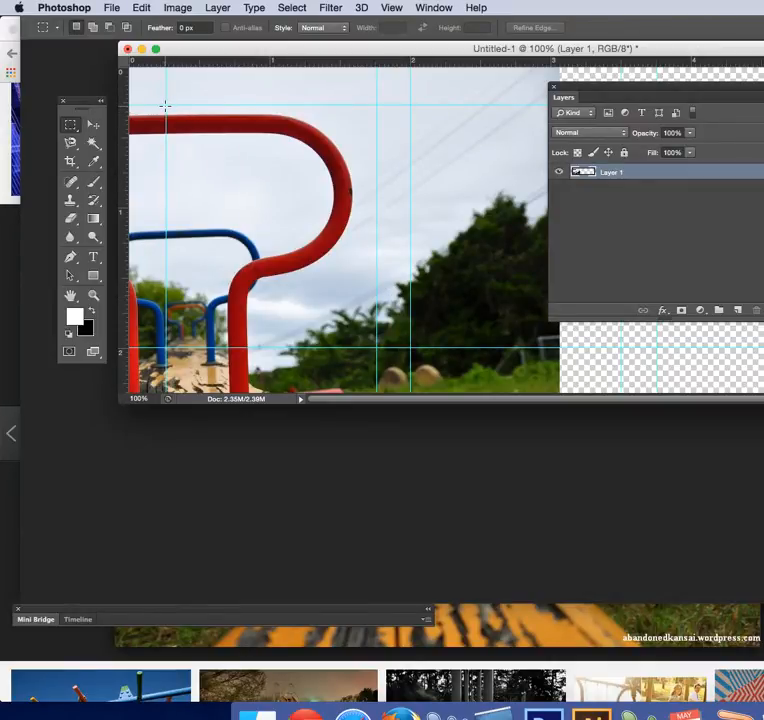
{"action": "left_click_drag", "start_coordinate": [165, 104], "coordinate": [376, 348]}
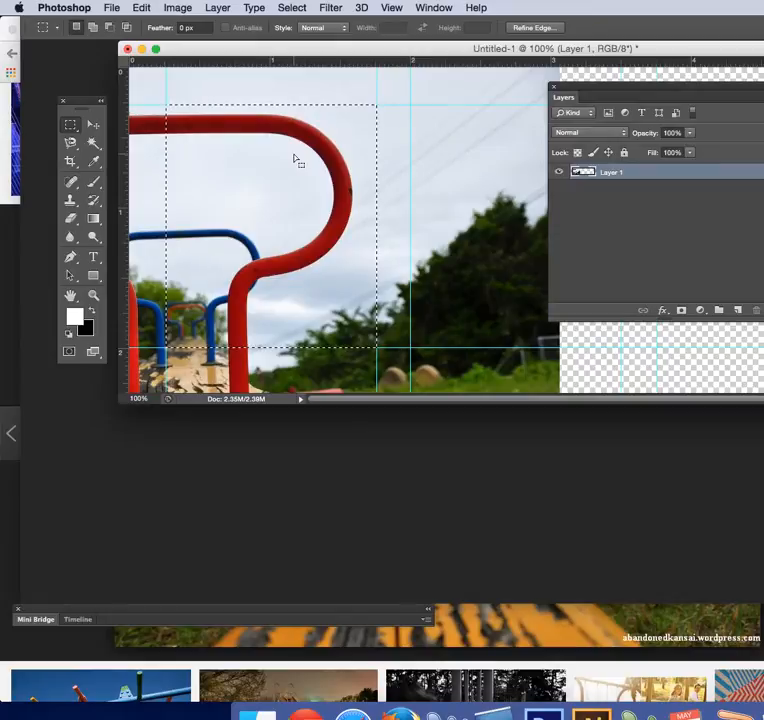
- Move the Layers panel off the canvas and enlarge the document window to show more of the banner
{"action": "key", "text": "super+minus"}
{"action": "key", "text": "super+minus"}
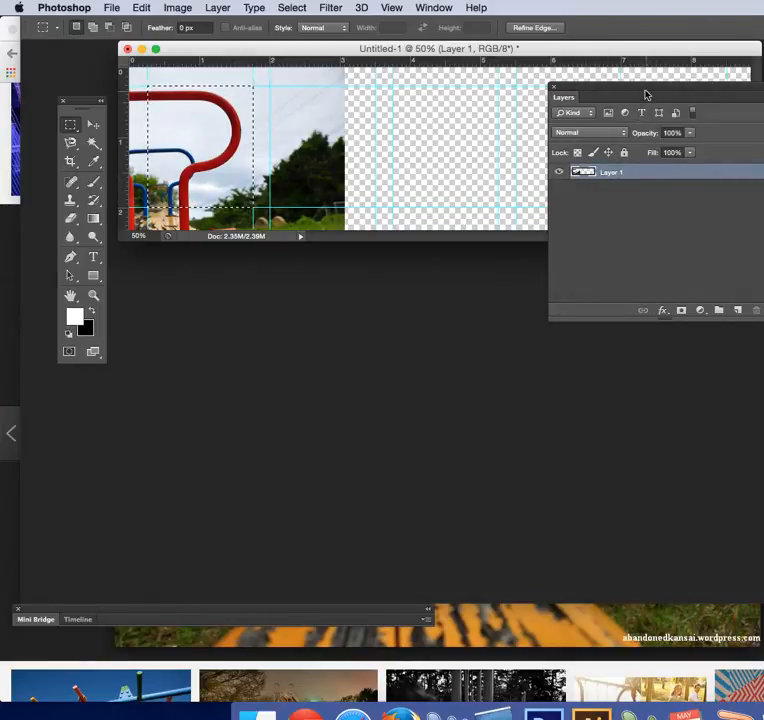
{"action": "left_click_drag", "start_coordinate": [626, 87], "coordinate": [763, 98]}
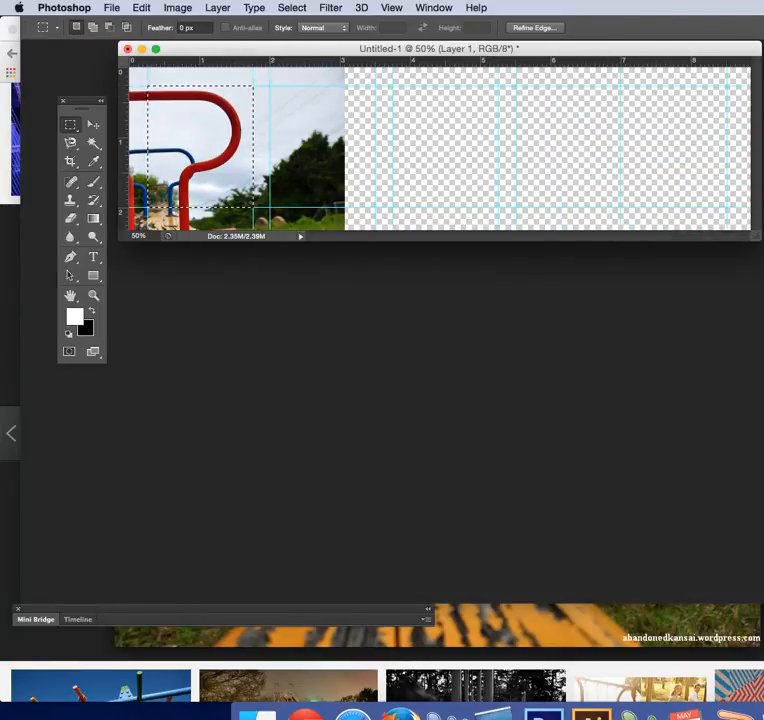
{"action": "left_click_drag", "start_coordinate": [752, 237], "coordinate": [763, 566]}
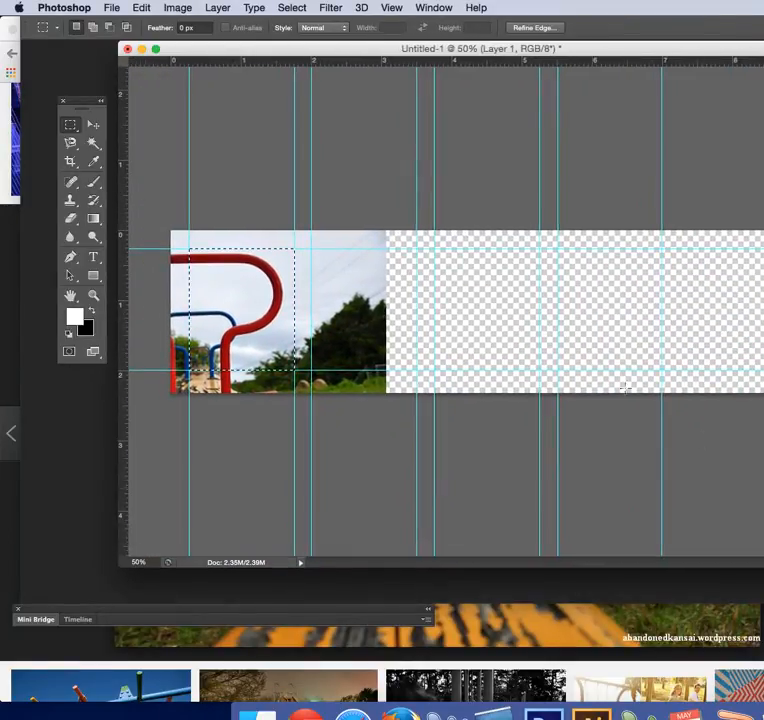
- Invert the selection and cut away the parts of the seesaw picture outside the first guide frame
{"action": "left_click", "coordinate": [289, 9]}
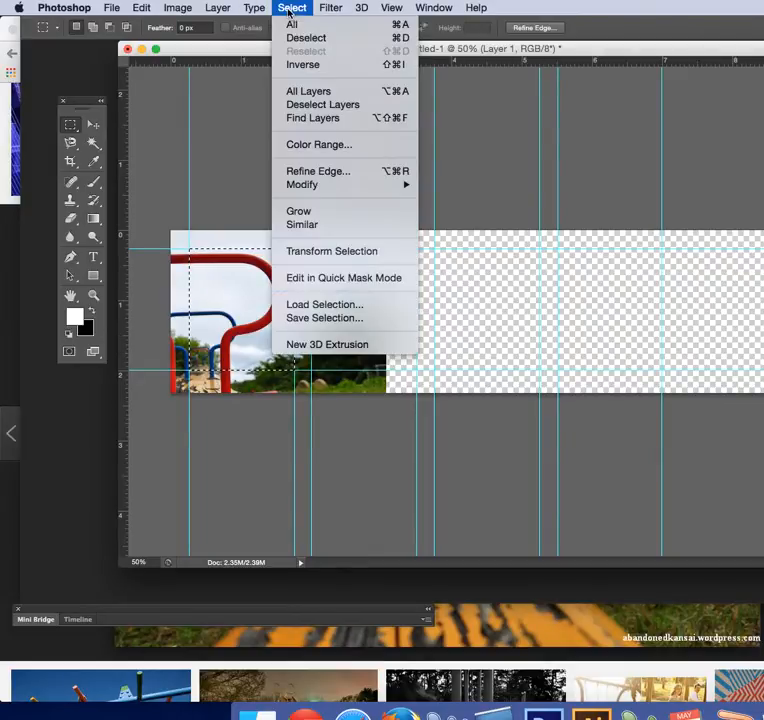
{"action": "left_click", "coordinate": [303, 66]}
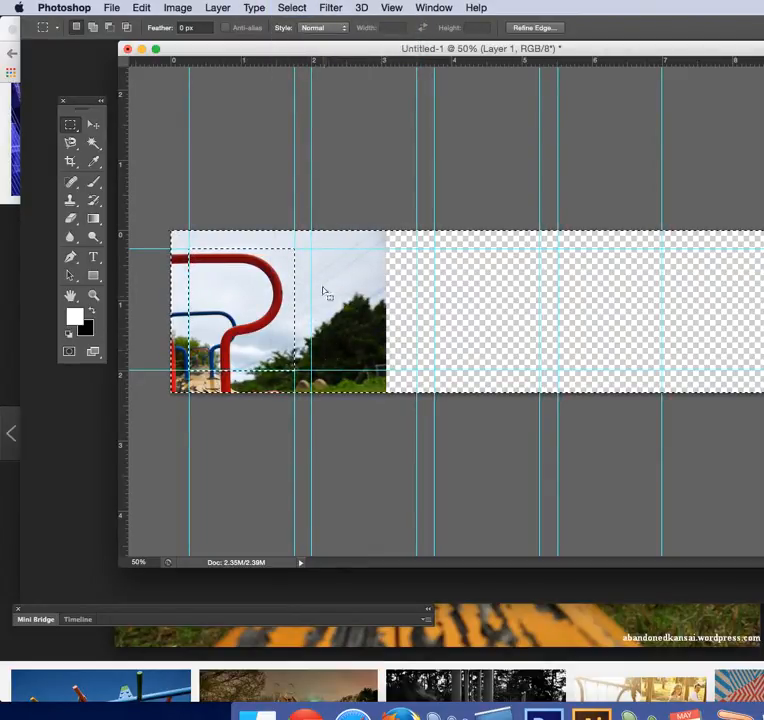
{"action": "left_click", "coordinate": [141, 7]}
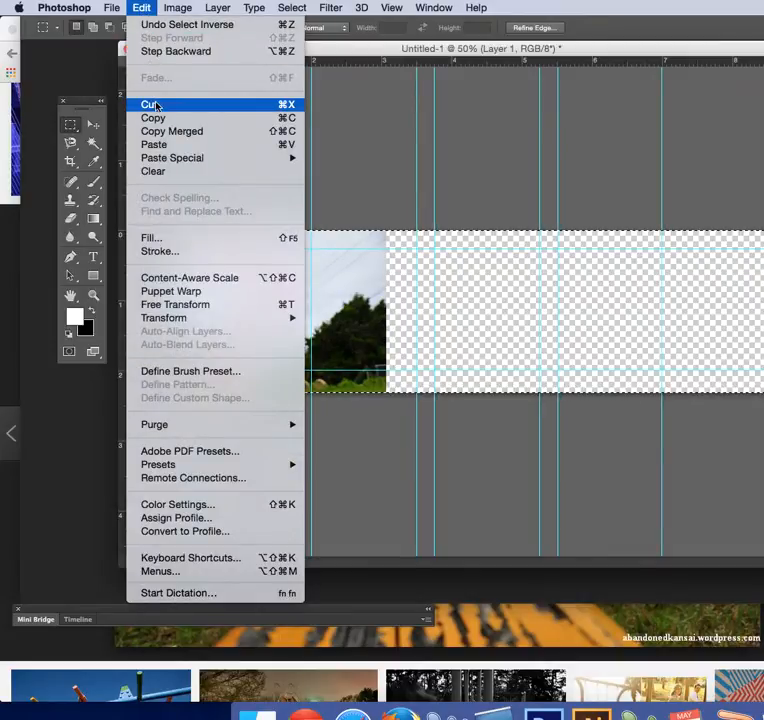
{"action": "left_click", "coordinate": [155, 105]}
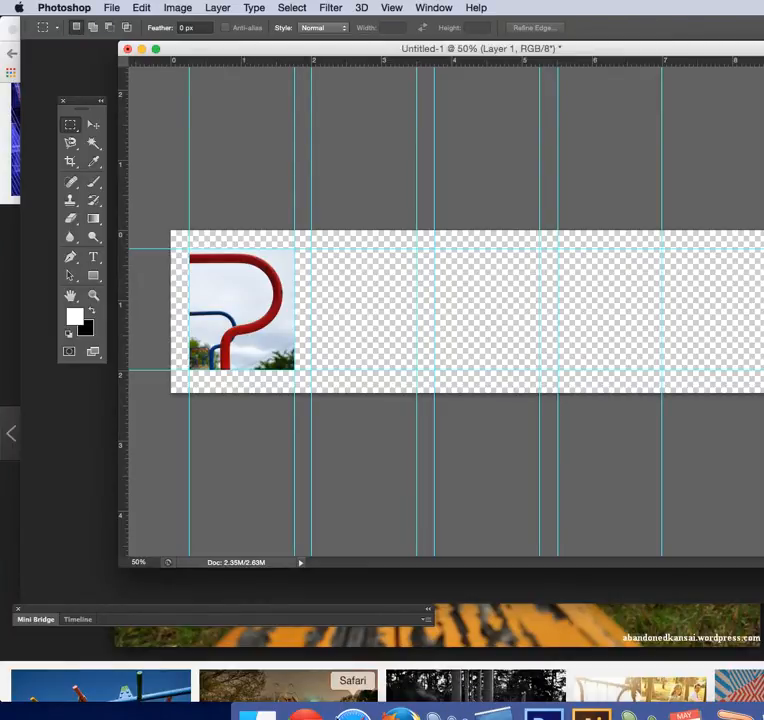
- Switch to Chrome and copy the desert lightning picture with the cactus from the photography image results
{"action": "left_click", "coordinate": [305, 714]}
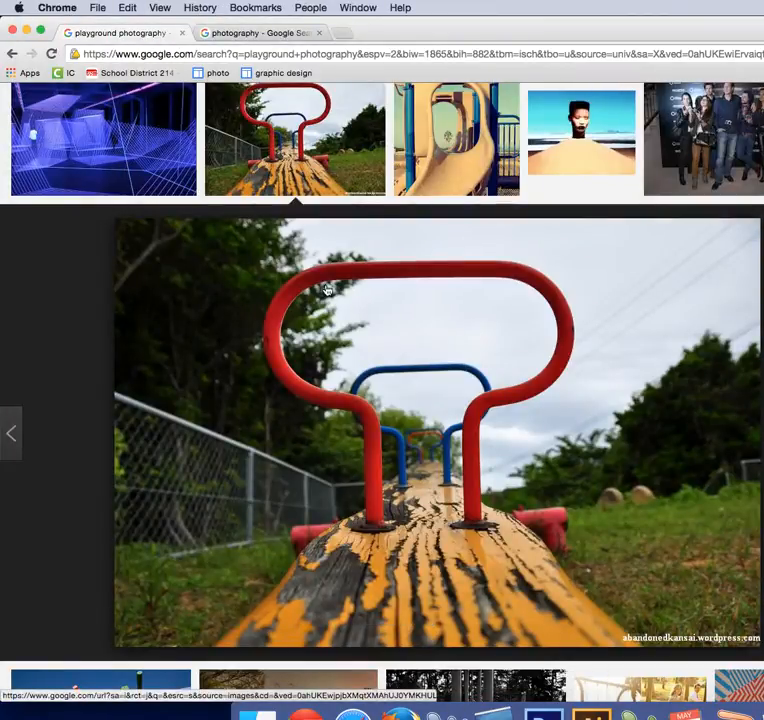
{"action": "left_click", "coordinate": [269, 33]}
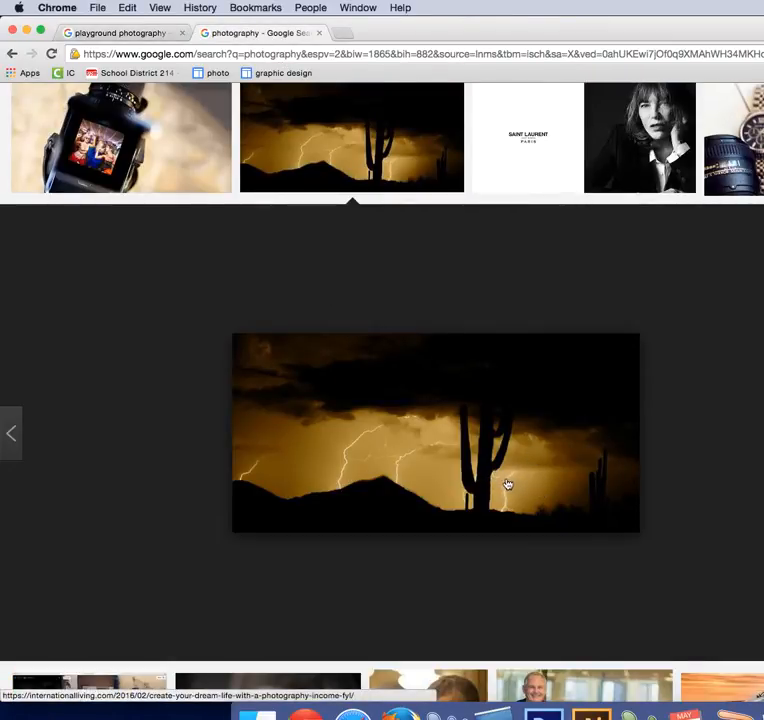
{"action": "key", "text": "super+equal"}
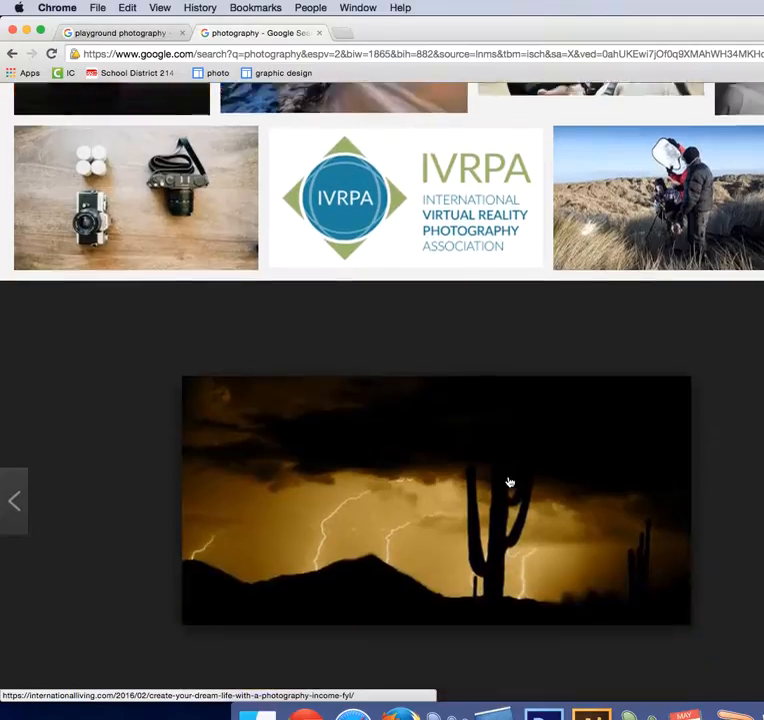
{"action": "scroll", "coordinate": [506, 471], "scroll_direction": "down", "scroll_amount": 10}
{"action": "scroll", "coordinate": [462, 312], "scroll_direction": "up", "scroll_amount": 8}
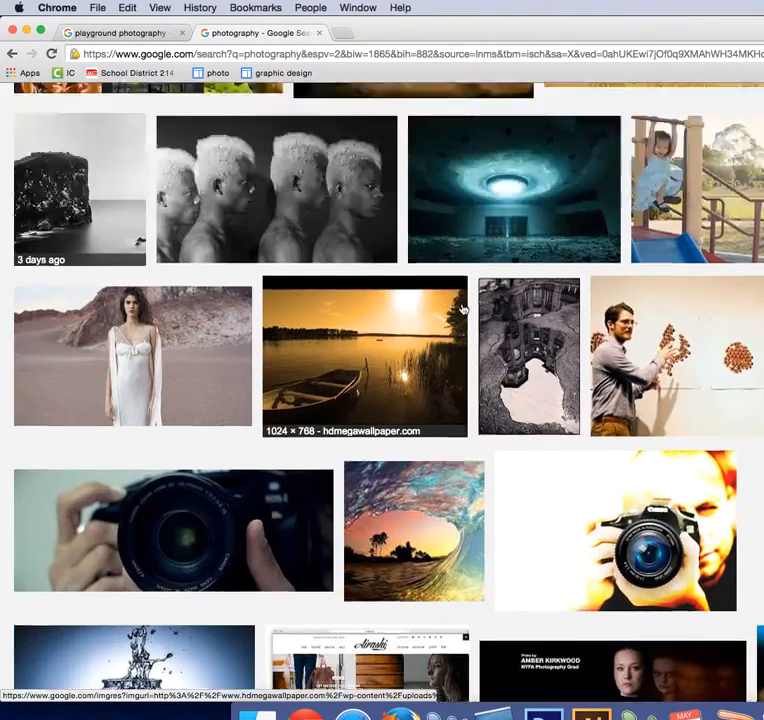
{"action": "scroll", "coordinate": [463, 313], "scroll_direction": "up", "scroll_amount": 7}
{"action": "scroll", "coordinate": [467, 317], "scroll_direction": "down", "scroll_amount": 4}
{"action": "scroll", "coordinate": [467, 317], "scroll_direction": "up", "scroll_amount": 1}
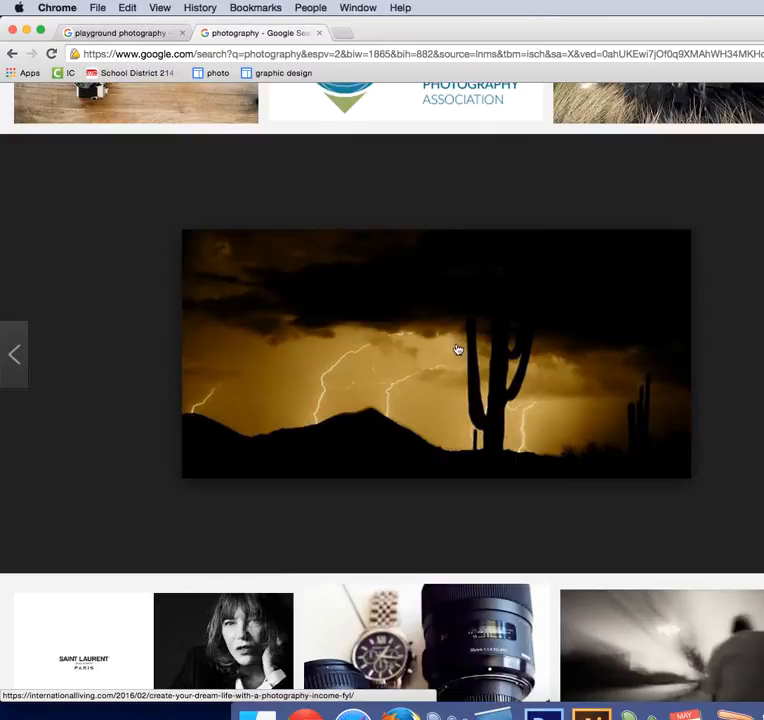
{"action": "right_click", "coordinate": [489, 388]}
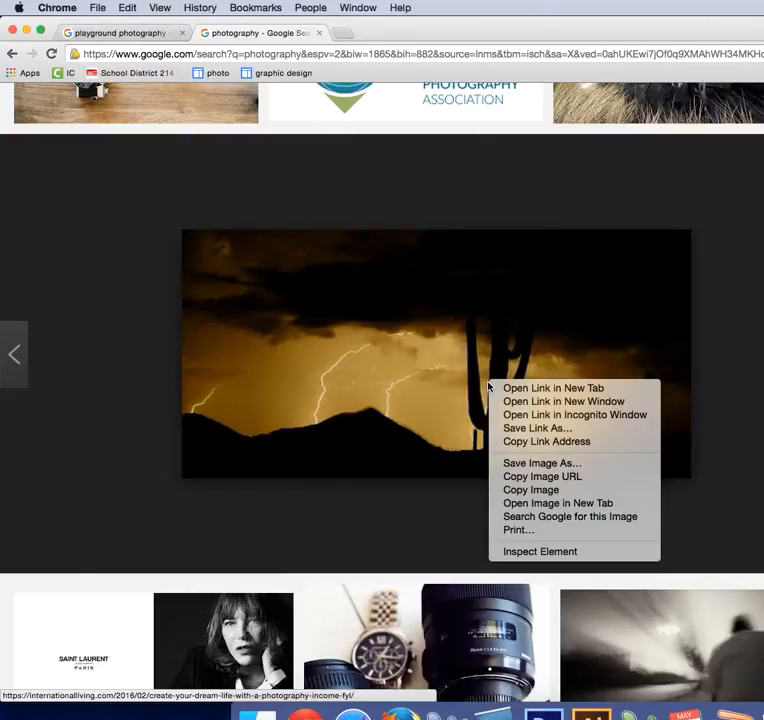
{"action": "left_click", "coordinate": [530, 489]}
- Switch to Photoshop, paste the desert lightning picture into the banner and move it over the second guide frame
{"action": "left_click", "coordinate": [542, 713]}
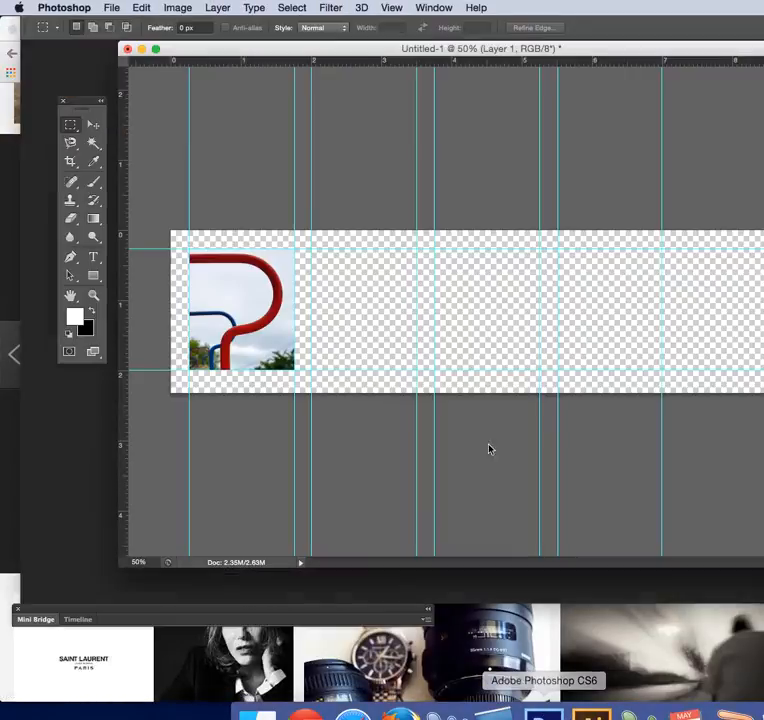
{"action": "left_click_drag", "start_coordinate": [763, 153], "coordinate": [643, 106]}
{"action": "left_click", "coordinate": [140, 7]}
{"action": "left_click", "coordinate": [150, 143]}
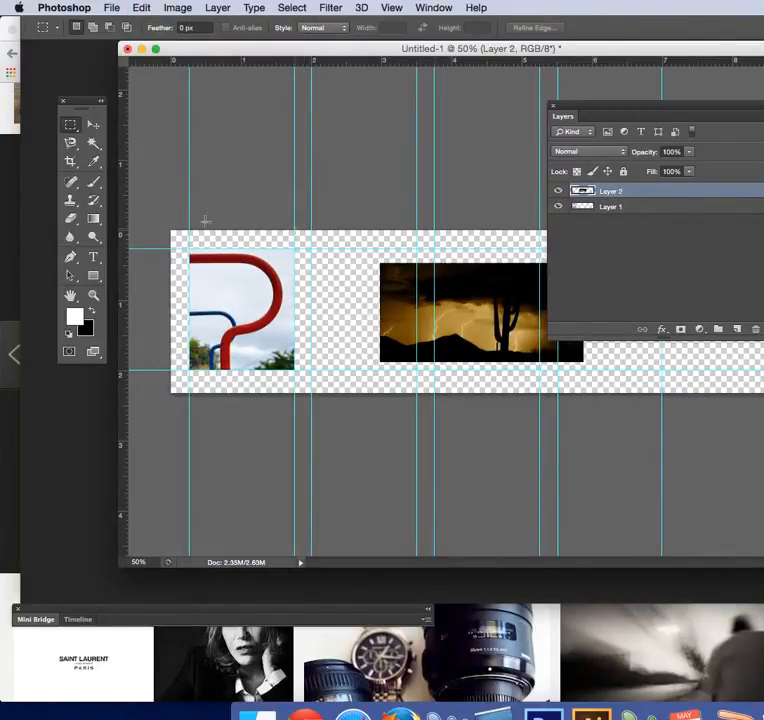
{"action": "key", "text": "v"}
{"action": "left_click_drag", "start_coordinate": [464, 301], "coordinate": [322, 301]}
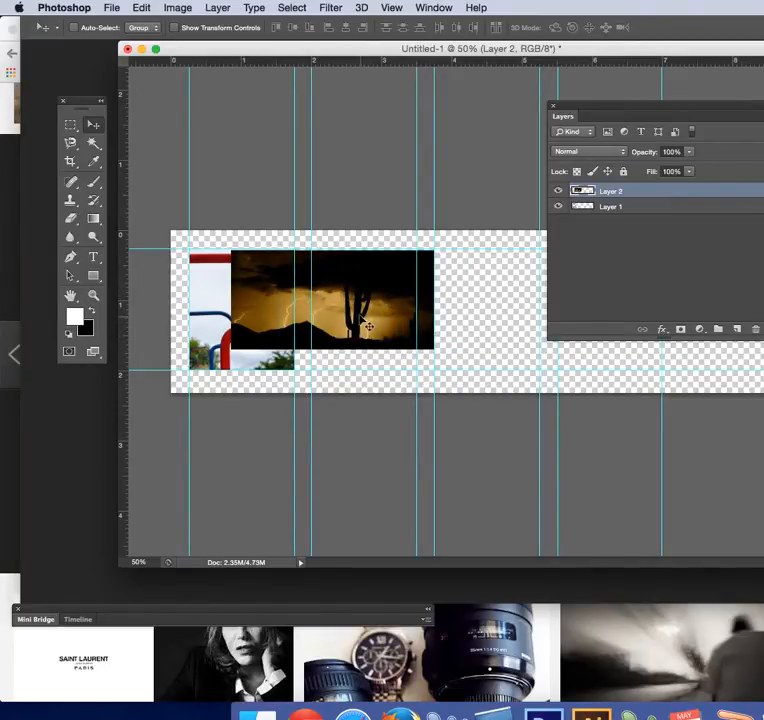
- Rotate the desert lightning picture 180° and move it so its lower edge rests on the lower horizontal guide
{"action": "left_click", "coordinate": [141, 7]}
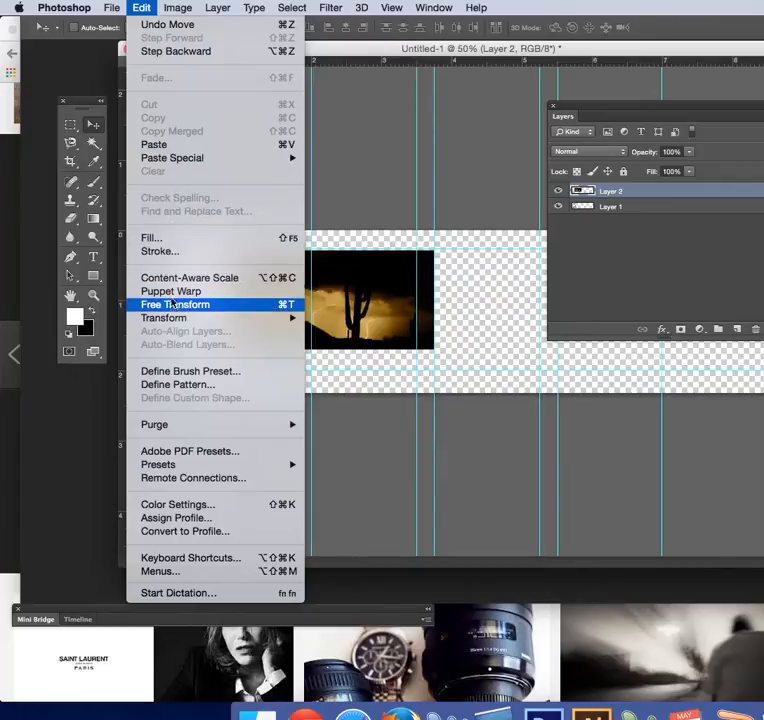
{"action": "mouse_move", "coordinate": [171, 317]}
{"action": "left_click", "coordinate": [334, 357]}
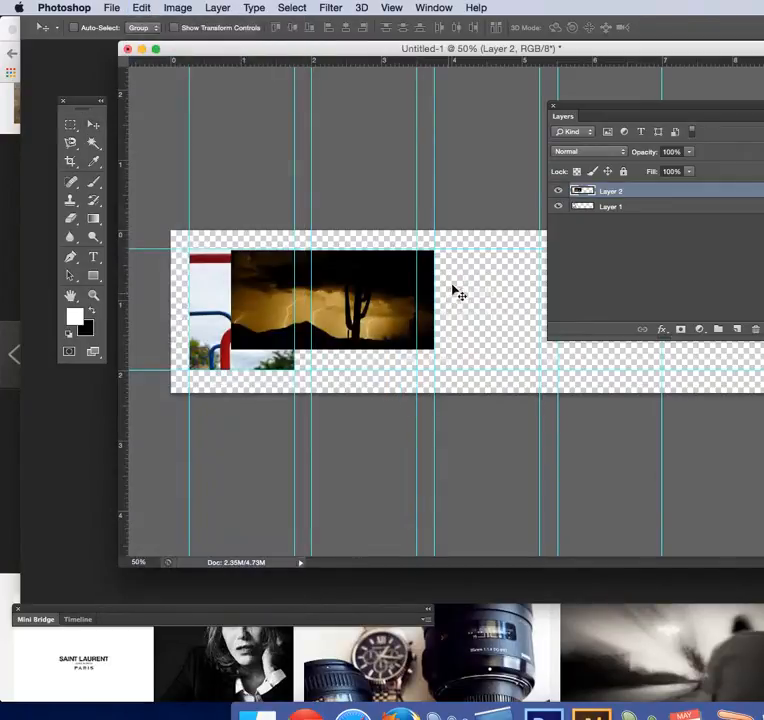
{"action": "left_click_drag", "start_coordinate": [439, 246], "coordinate": [240, 343]}
{"action": "left_click_drag", "start_coordinate": [389, 316], "coordinate": [437, 330]}
{"action": "mouse_move", "coordinate": [387, 332]}
{"action": "left_mouse_down"}
{"action": "mouse_move", "coordinate": [391, 347]}
{"action": "mouse_move", "coordinate": [388, 334]}
{"action": "left_mouse_up"}
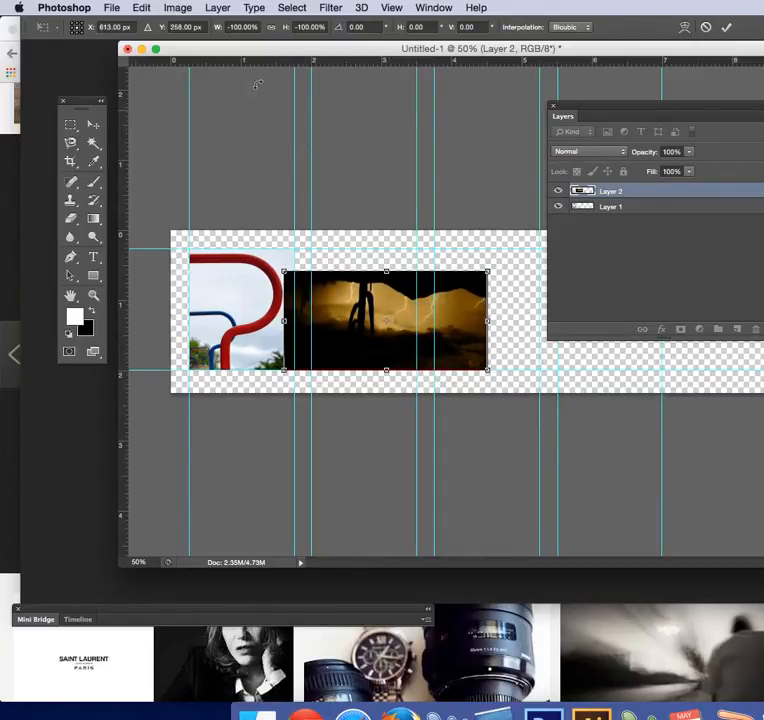
- Scale the upside-down lightning picture to about 200% width and 189% height, positioning its cactus over the second guide frame
{"action": "left_click", "coordinate": [147, 7]}
{"action": "mouse_move", "coordinate": [292, 317]}
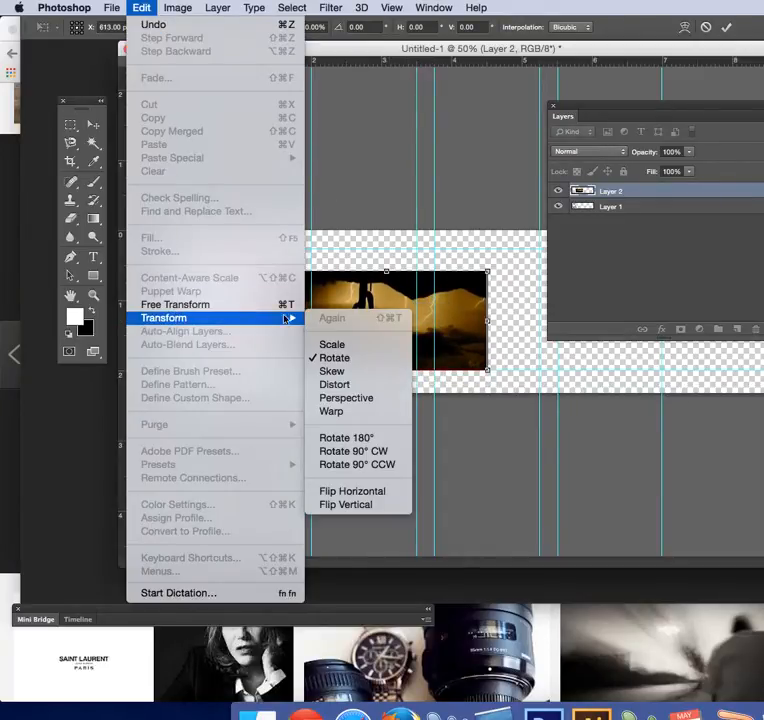
{"action": "left_click", "coordinate": [330, 345]}
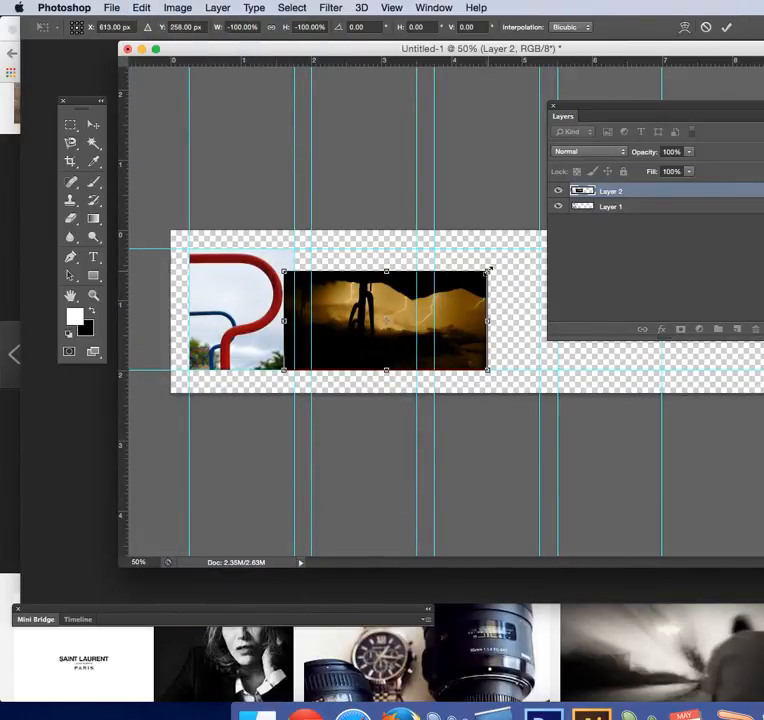
{"action": "left_click_drag", "start_coordinate": [489, 270], "coordinate": [547, 249]}
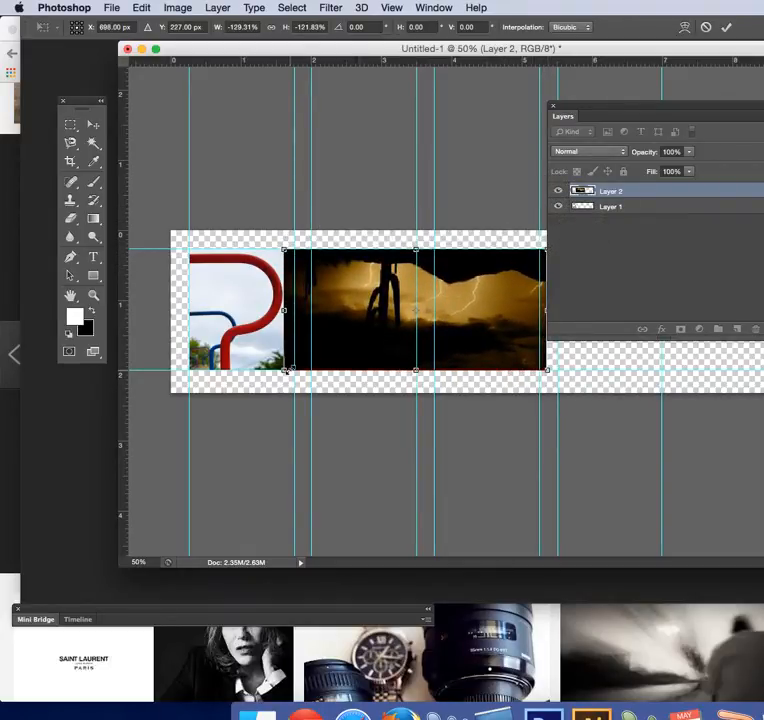
{"action": "left_click_drag", "start_coordinate": [285, 371], "coordinate": [223, 422]}
{"action": "left_click_drag", "start_coordinate": [360, 340], "coordinate": [346, 355]}
{"action": "left_click_drag", "start_coordinate": [533, 264], "coordinate": [604, 224]}
{"action": "left_click_drag", "start_coordinate": [366, 343], "coordinate": [365, 352]}
{"action": "left_click_drag", "start_coordinate": [354, 358], "coordinate": [340, 358]}
- Move the floating panels aside, enlarge the lightning picture further over the second guide frame and apply the transform
{"action": "left_click_drag", "start_coordinate": [617, 114], "coordinate": [763, 114]}
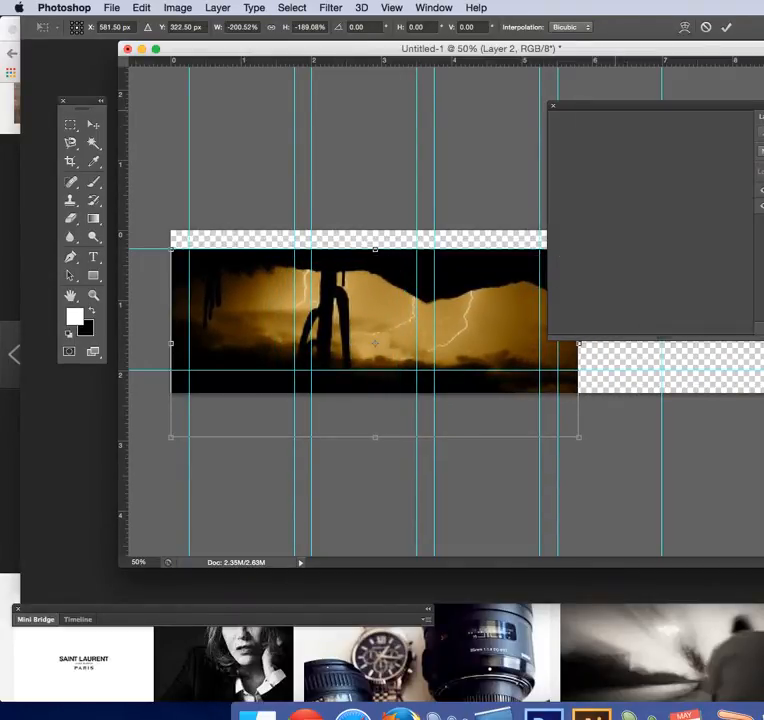
{"action": "left_click_drag", "start_coordinate": [650, 112], "coordinate": [763, 112]}
{"action": "left_click_drag", "start_coordinate": [581, 248], "coordinate": [653, 217]}
{"action": "left_click_drag", "start_coordinate": [406, 312], "coordinate": [384, 334]}
{"action": "left_click", "coordinate": [726, 27]}
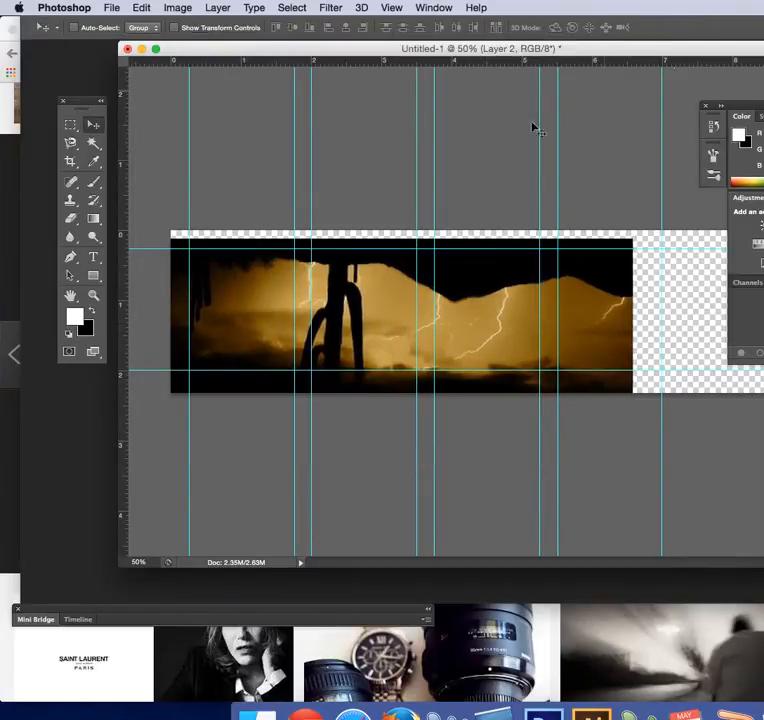
- Select the second guide frame with the Rectangular Marquee, invert the selection and cut away the lightning picture outside it
{"action": "left_click", "coordinate": [71, 125]}
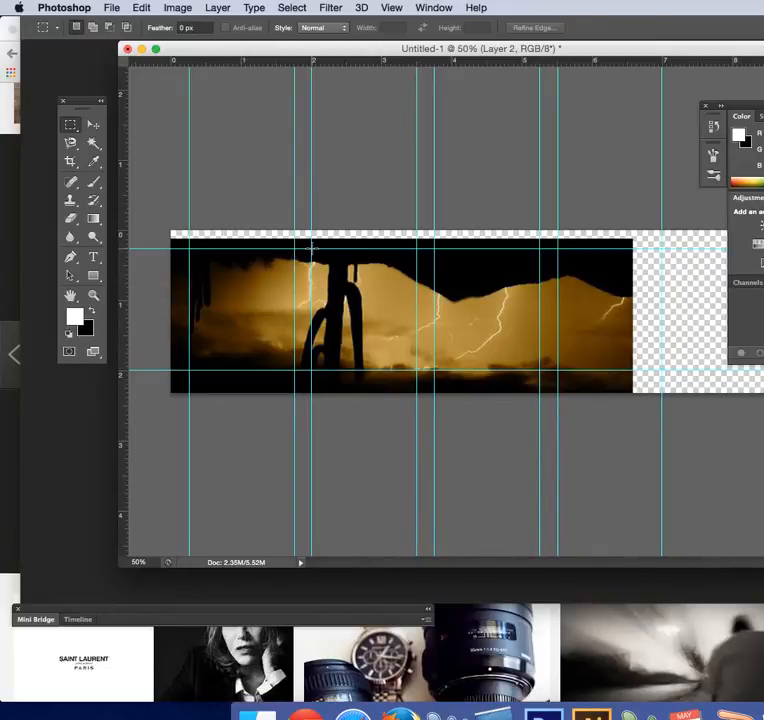
{"action": "left_click_drag", "start_coordinate": [311, 247], "coordinate": [417, 368]}
{"action": "left_click", "coordinate": [291, 8]}
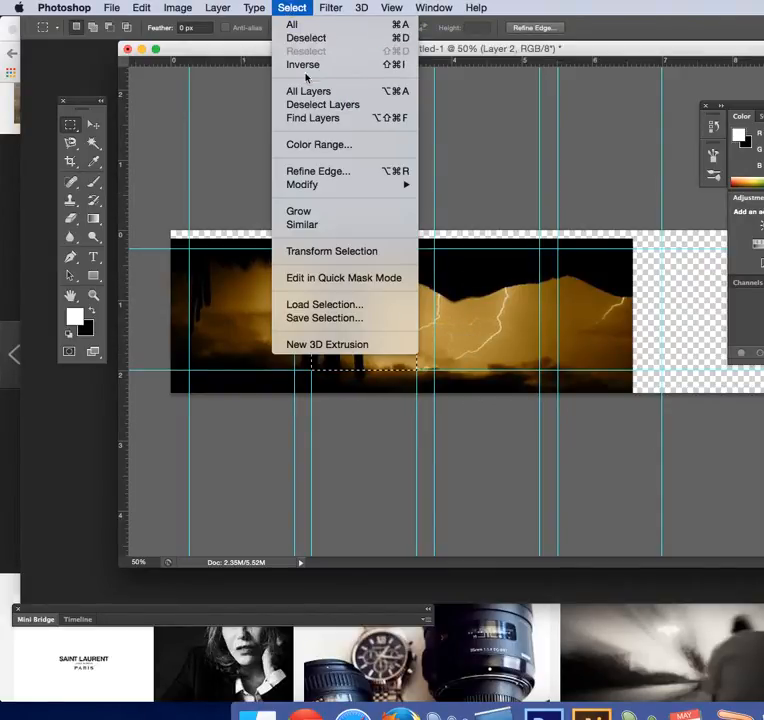
{"action": "left_click", "coordinate": [301, 66]}
{"action": "left_click", "coordinate": [135, 8]}
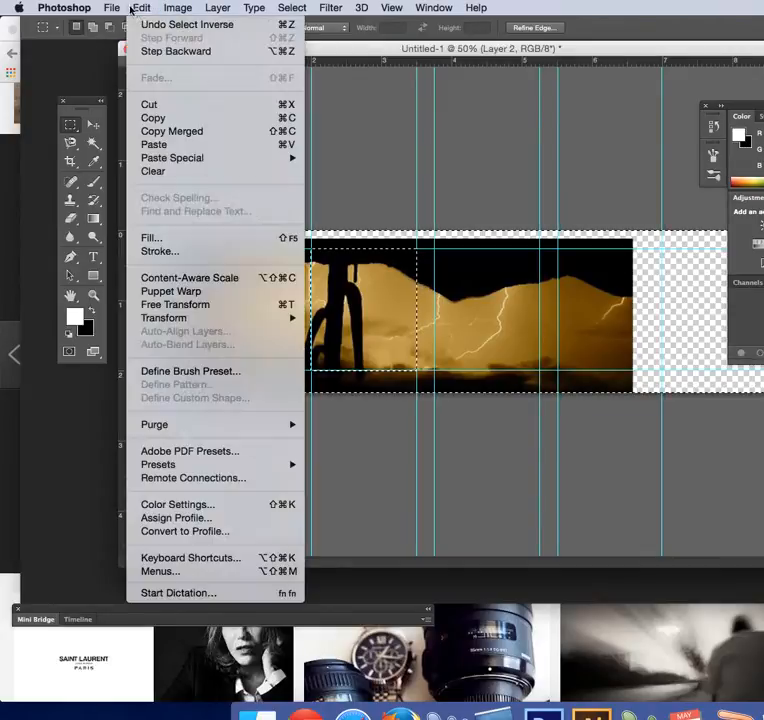
{"action": "left_click", "coordinate": [158, 104]}
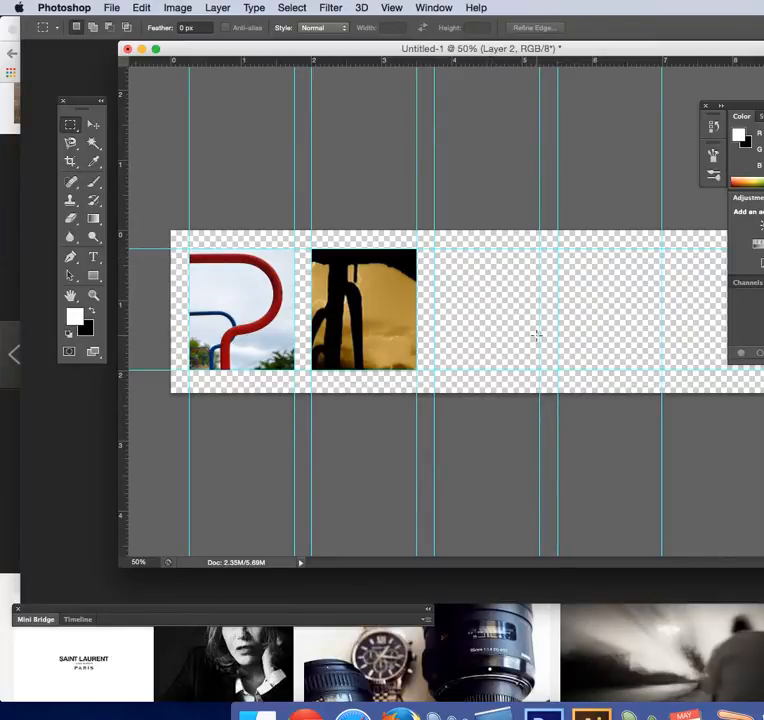
- Switch to Chrome and look through the photography image results for another picture for the banner
{"action": "left_click", "coordinate": [305, 712]}
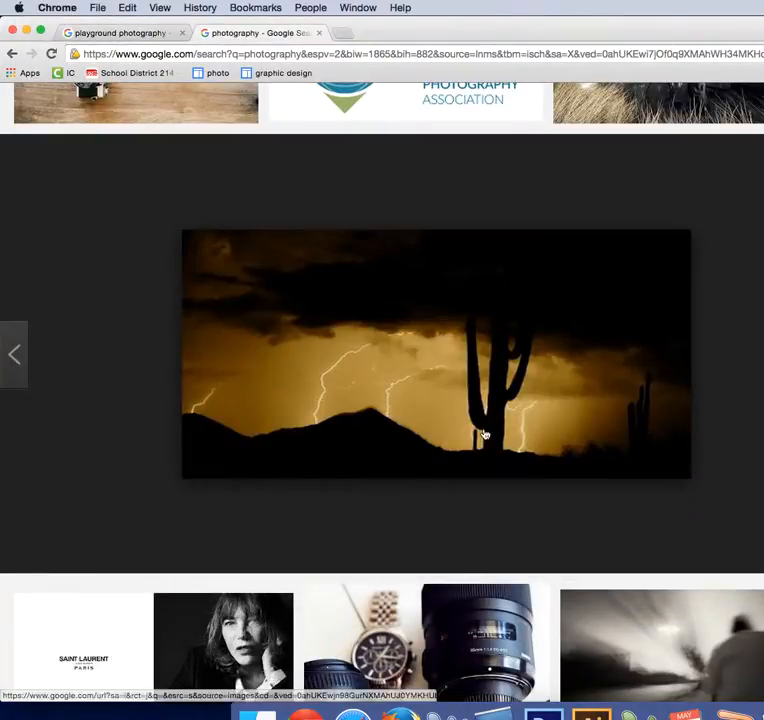
{"action": "scroll", "coordinate": [490, 440], "scroll_direction": "down", "scroll_amount": 8}
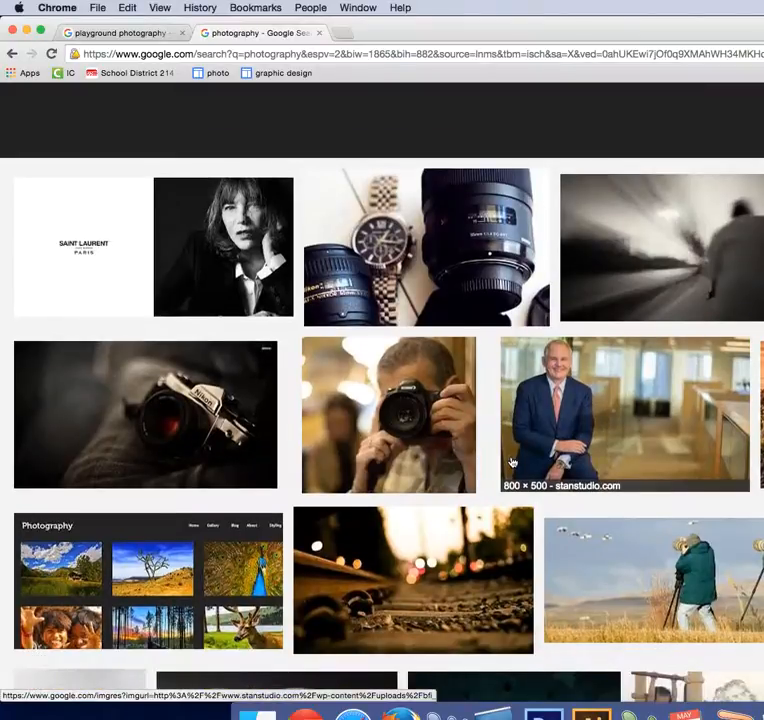
{"action": "scroll", "coordinate": [511, 462], "scroll_direction": "down", "scroll_amount": 3}
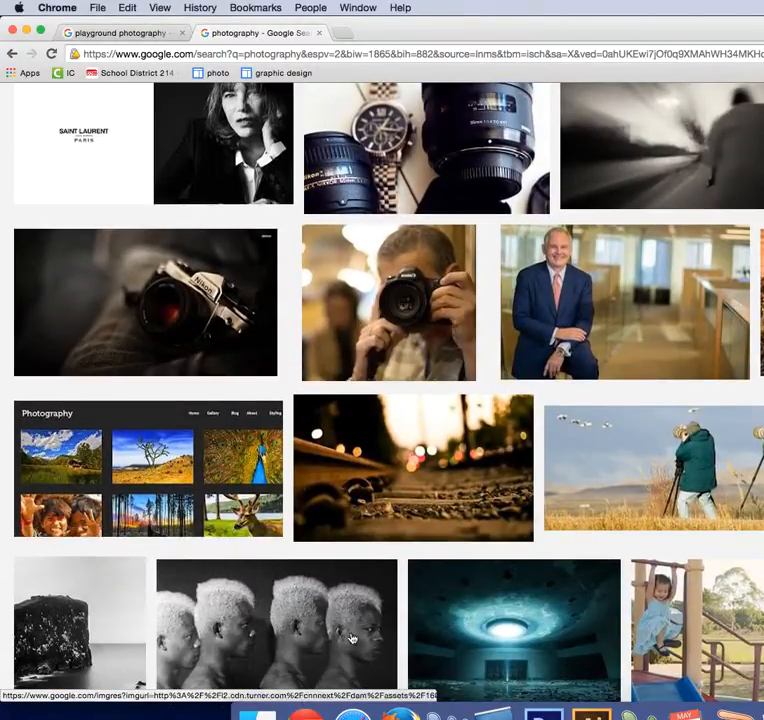
{"action": "scroll", "coordinate": [430, 560], "scroll_direction": "down", "scroll_amount": 6}
{"action": "scroll", "coordinate": [418, 435], "scroll_direction": "down", "scroll_amount": 2}
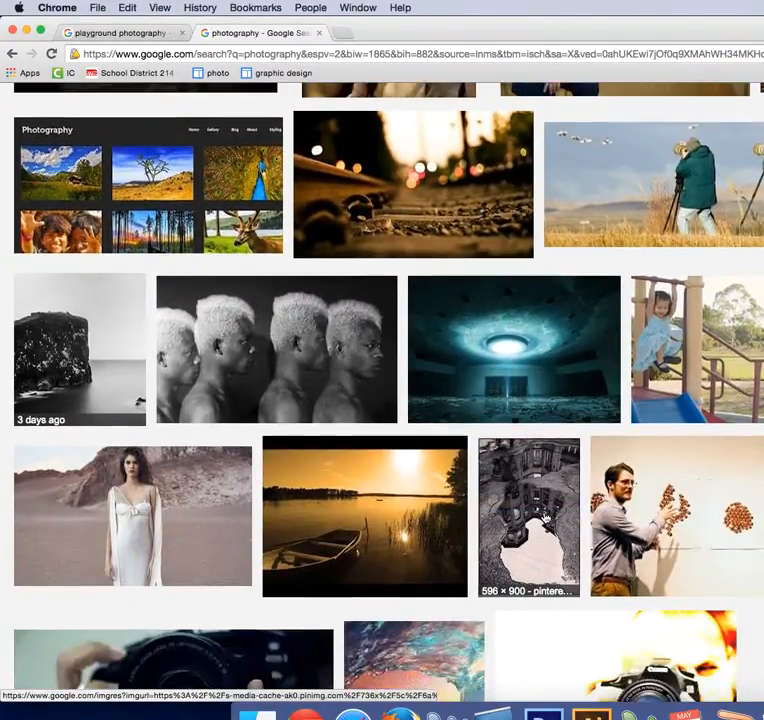
{"action": "scroll", "coordinate": [540, 517], "scroll_direction": "down", "scroll_amount": 2}
{"action": "scroll", "coordinate": [540, 517], "scroll_direction": "down", "scroll_amount": 5}
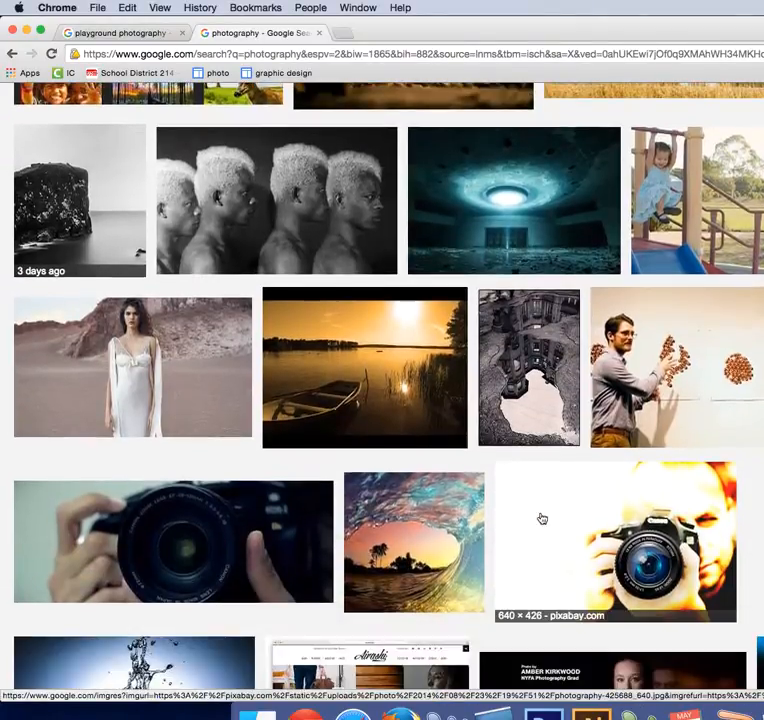
{"action": "scroll", "coordinate": [542, 510], "scroll_direction": "down", "scroll_amount": 6}
{"action": "scroll", "coordinate": [558, 502], "scroll_direction": "down", "scroll_amount": 10}
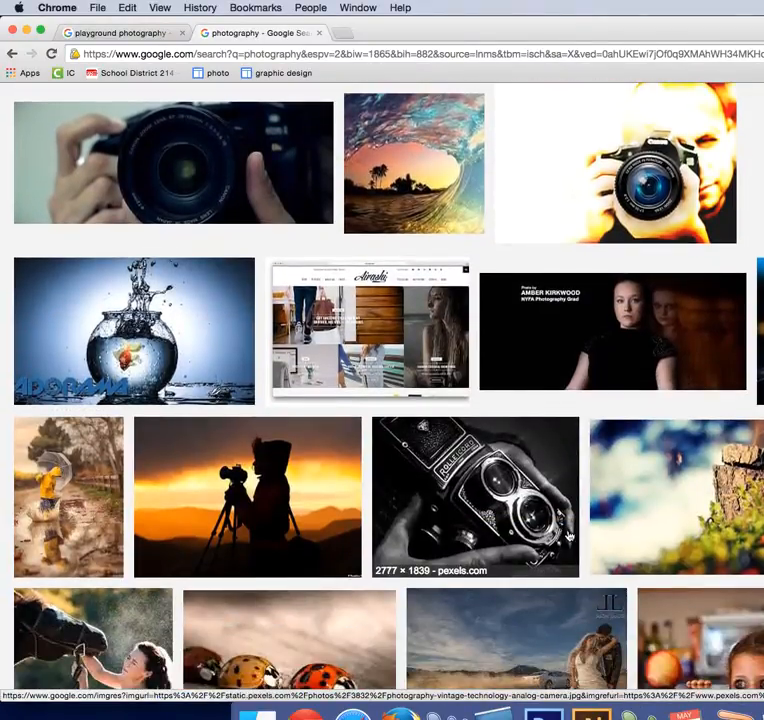
{"action": "scroll", "coordinate": [562, 565], "scroll_direction": "down", "scroll_amount": 3}
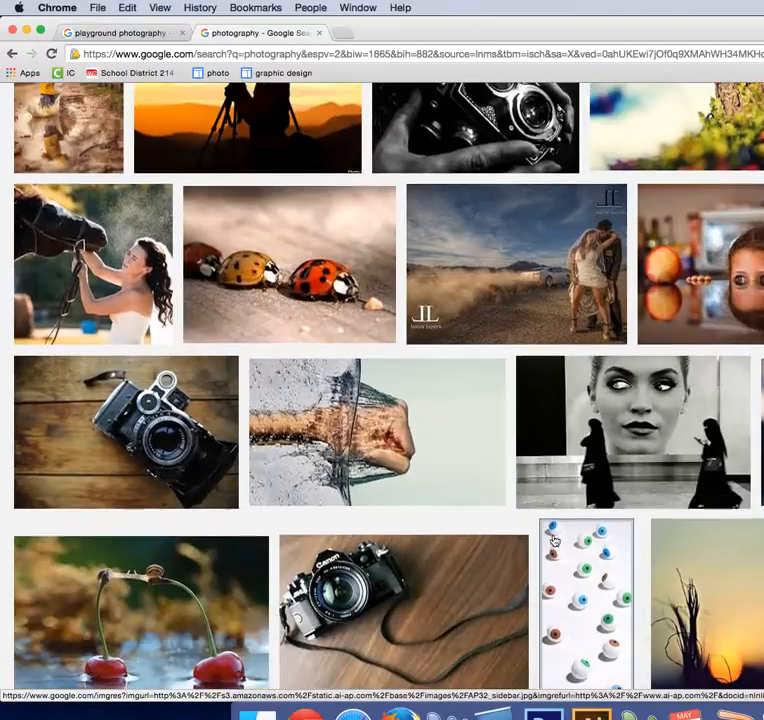
{"action": "scroll", "coordinate": [670, 465], "scroll_direction": "down", "scroll_amount": 5}
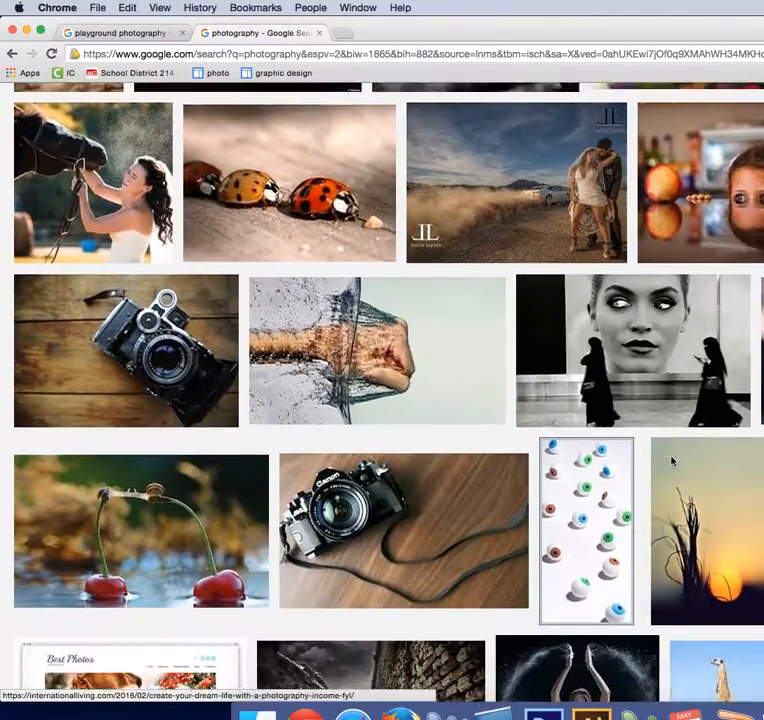
{"action": "scroll", "coordinate": [670, 465], "scroll_direction": "down", "scroll_amount": 7}
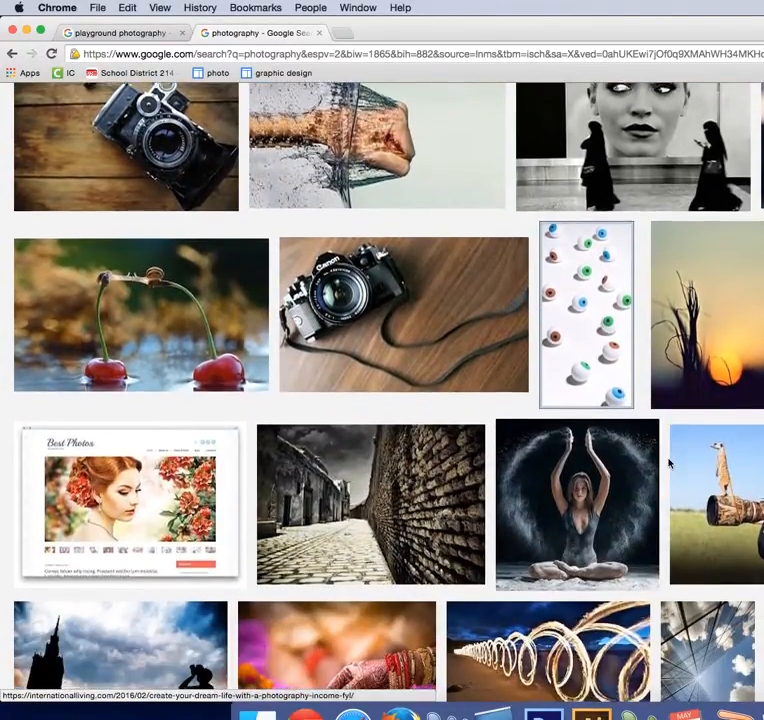
{"action": "scroll", "coordinate": [670, 465], "scroll_direction": "down", "scroll_amount": 14}
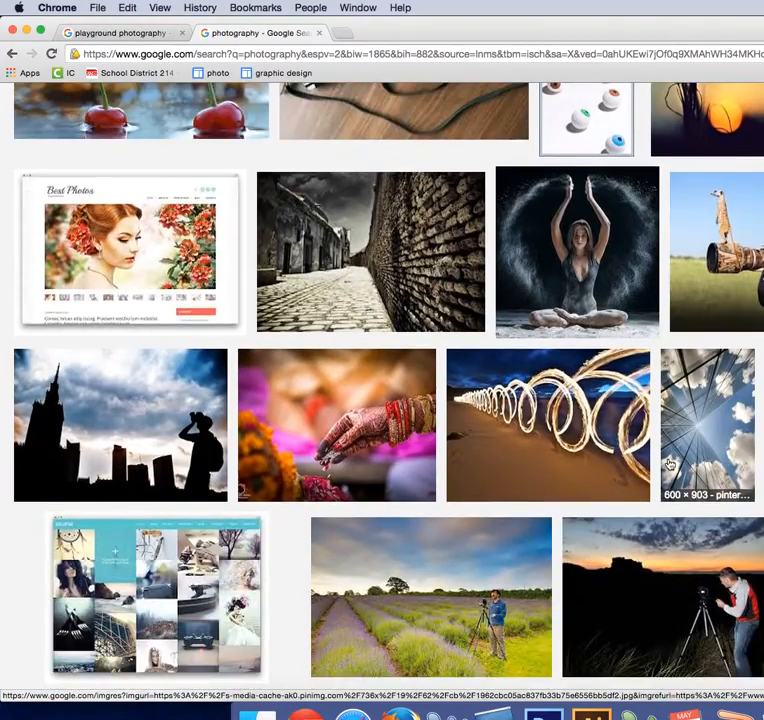
{"action": "scroll", "coordinate": [670, 465], "scroll_direction": "down", "scroll_amount": 15}
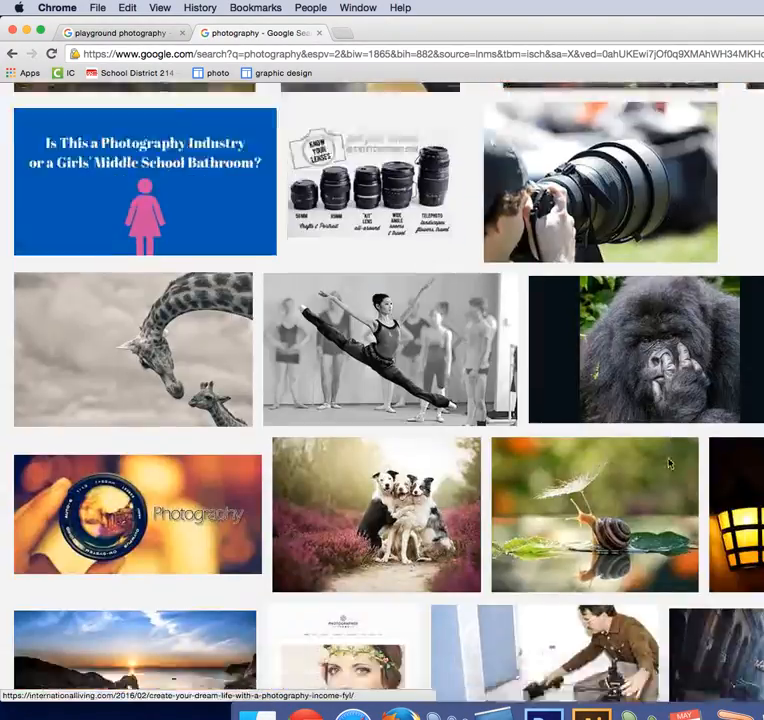
{"action": "scroll", "coordinate": [676, 455], "scroll_direction": "down", "scroll_amount": 15}
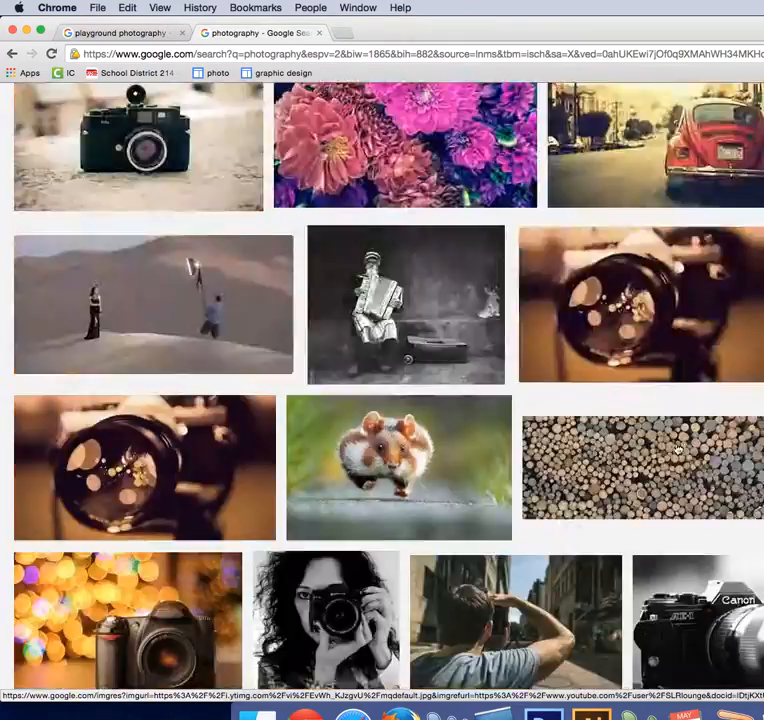
- Search Google Images for "cactus" and look through the results for a suitable picture
{"action": "scroll", "coordinate": [679, 413], "scroll_direction": "up", "scroll_amount": 20}
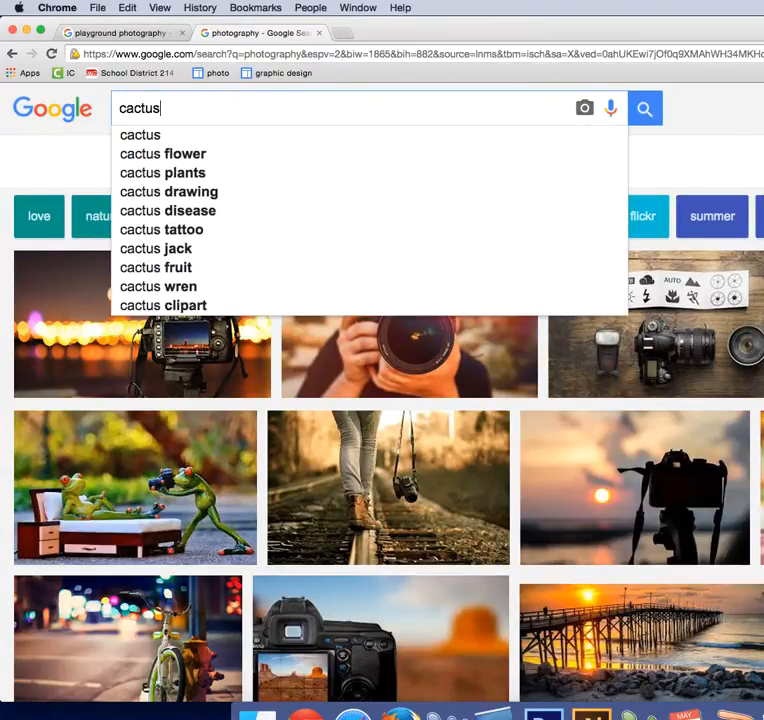
{"action": "key", "text": "Return"}
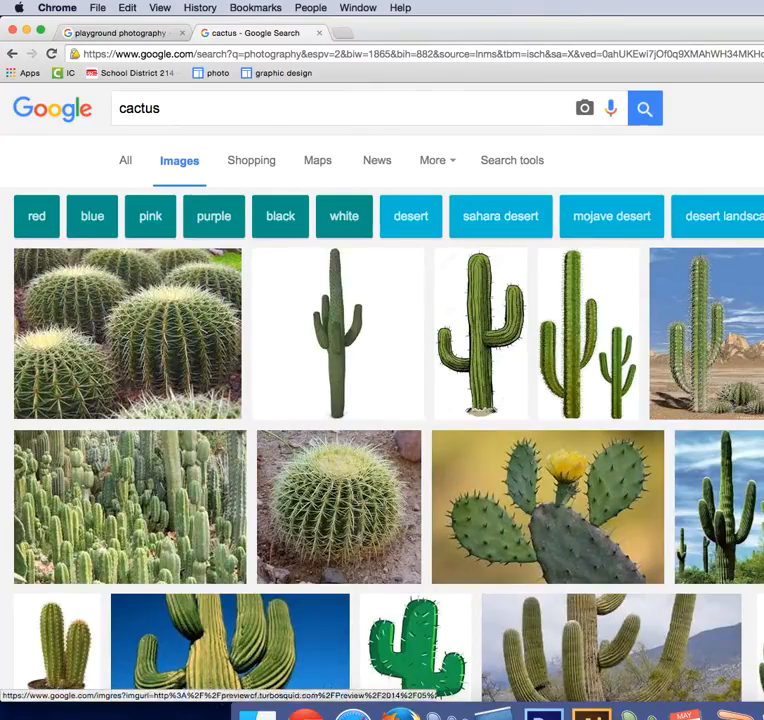
{"action": "scroll", "coordinate": [687, 400], "scroll_direction": "down", "scroll_amount": 1}
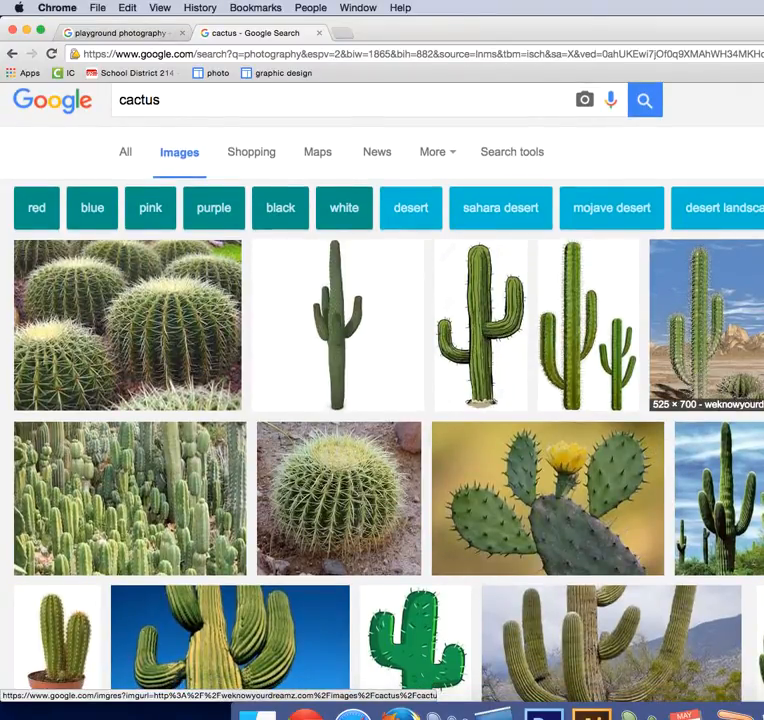
{"action": "scroll", "coordinate": [697, 363], "scroll_direction": "down", "scroll_amount": 6}
{"action": "scroll", "coordinate": [650, 370], "scroll_direction": "up", "scroll_amount": 1}
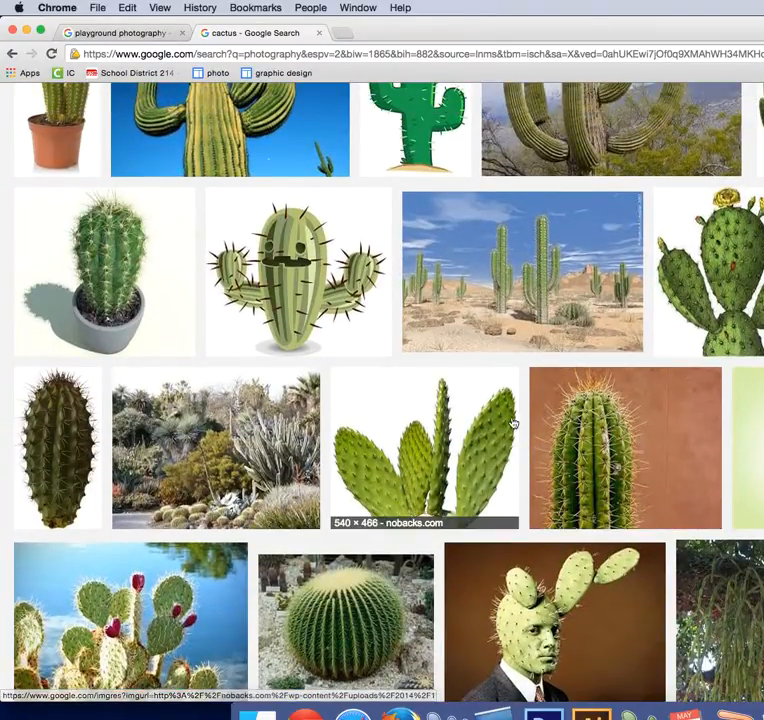
{"action": "scroll", "coordinate": [513, 420], "scroll_direction": "down", "scroll_amount": 5}
{"action": "scroll", "coordinate": [689, 402], "scroll_direction": "down", "scroll_amount": 3}
{"action": "scroll", "coordinate": [725, 327], "scroll_direction": "down", "scroll_amount": 2}
{"action": "scroll", "coordinate": [718, 336], "scroll_direction": "up", "scroll_amount": 6}
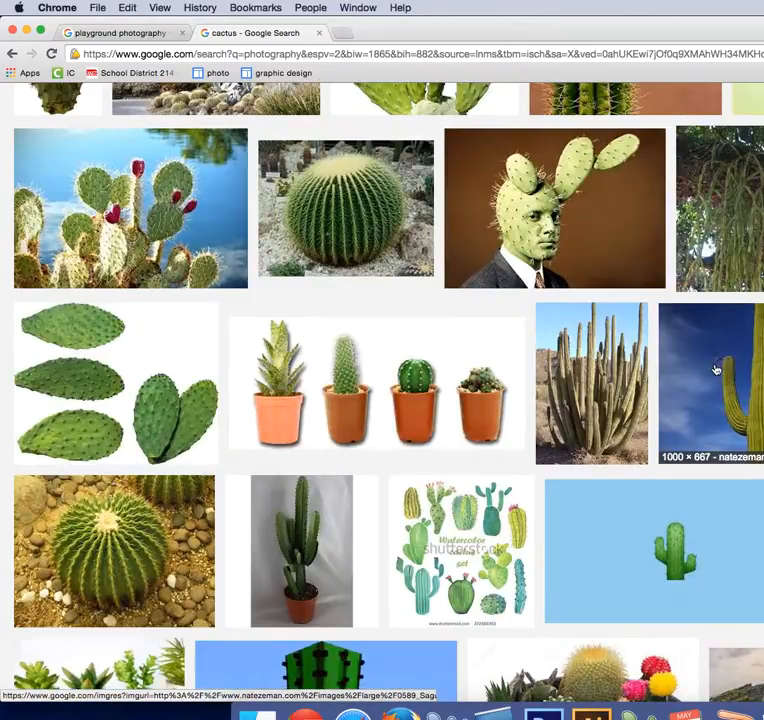
- Browse further cactus pictures, repositioning the browser window to see more results and compare them with the banner's guide frames
{"action": "left_click_drag", "start_coordinate": [759, 38], "coordinate": [528, 70]}
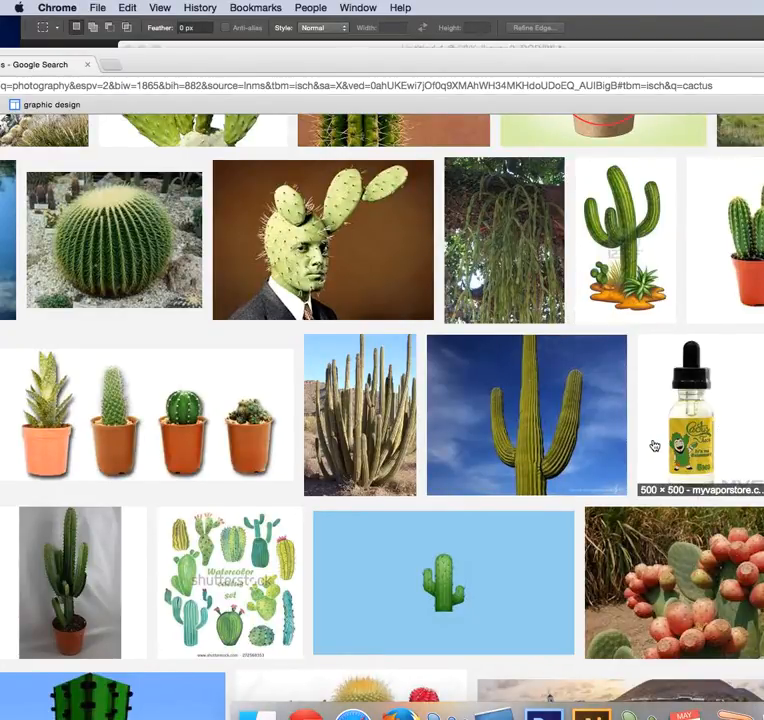
{"action": "scroll", "coordinate": [589, 443], "scroll_direction": "down", "scroll_amount": 1}
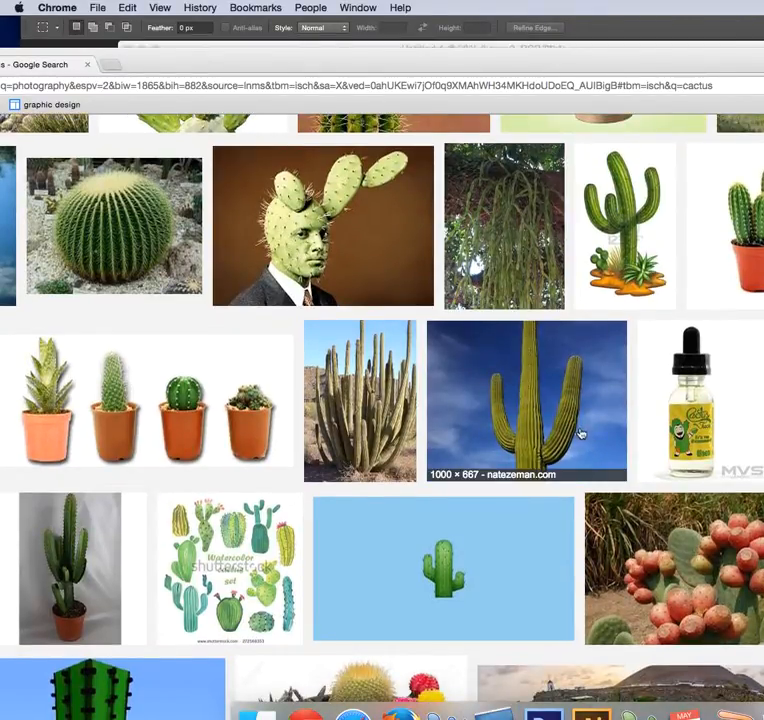
{"action": "scroll", "coordinate": [547, 401], "scroll_direction": "down", "scroll_amount": 10}
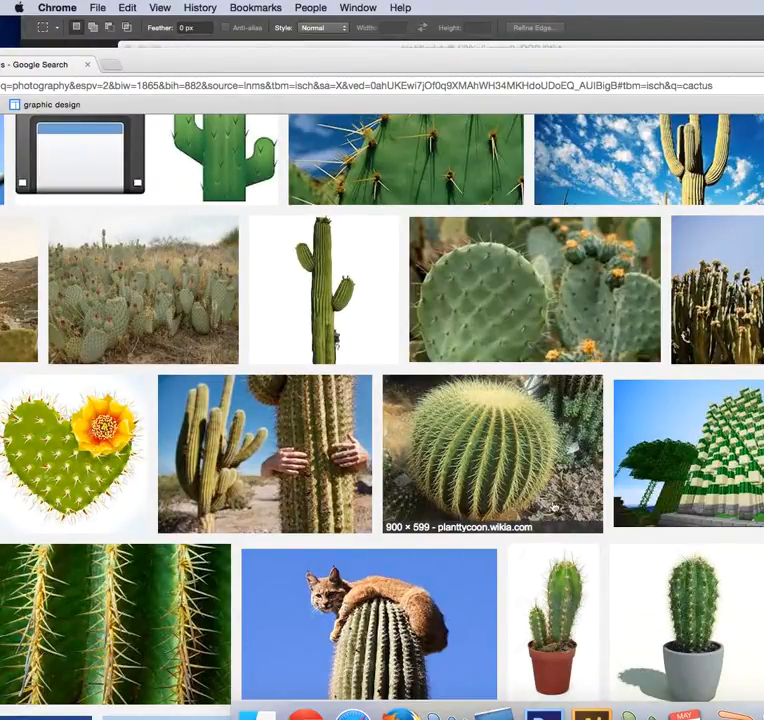
{"action": "scroll", "coordinate": [549, 500], "scroll_direction": "down", "scroll_amount": 10}
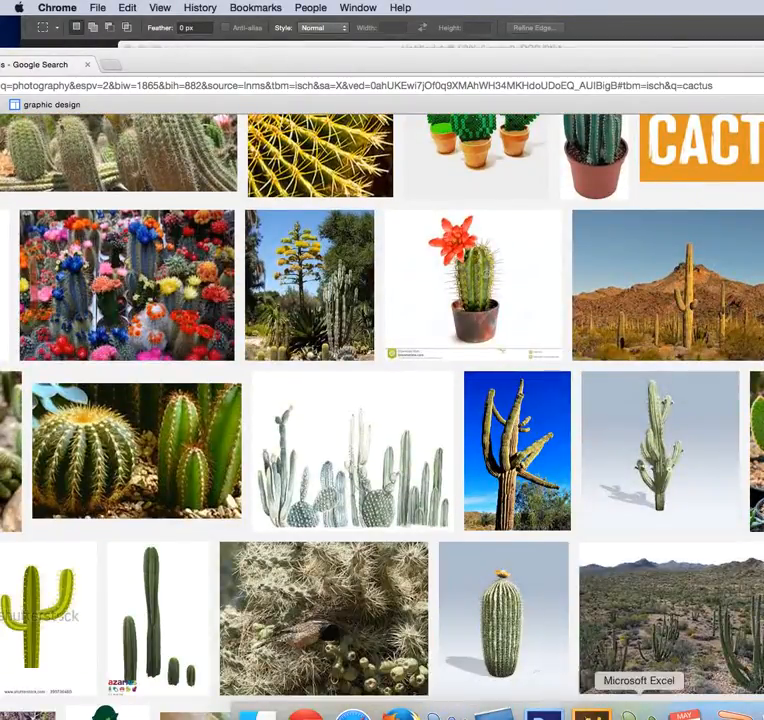
{"action": "left_click_drag", "start_coordinate": [547, 43], "coordinate": [707, 391]}
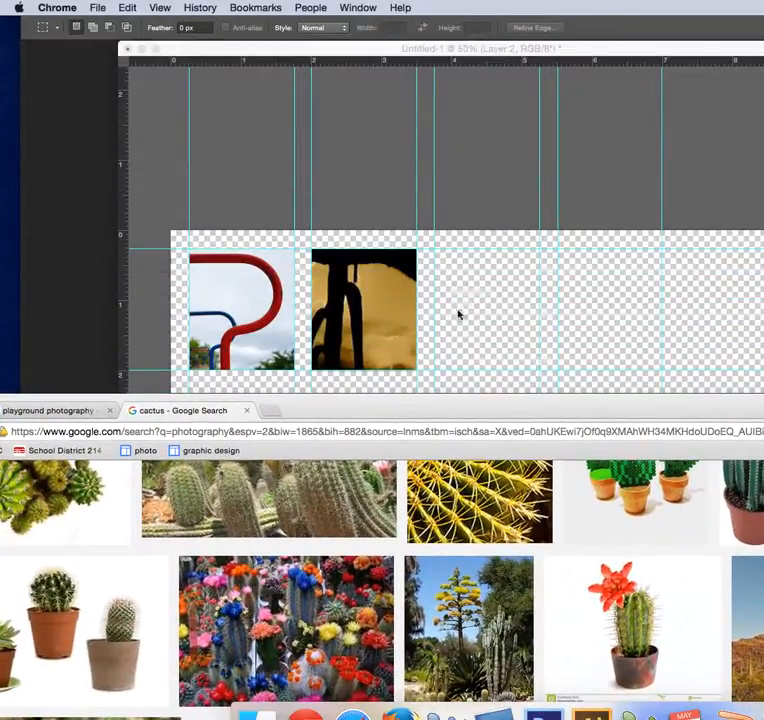